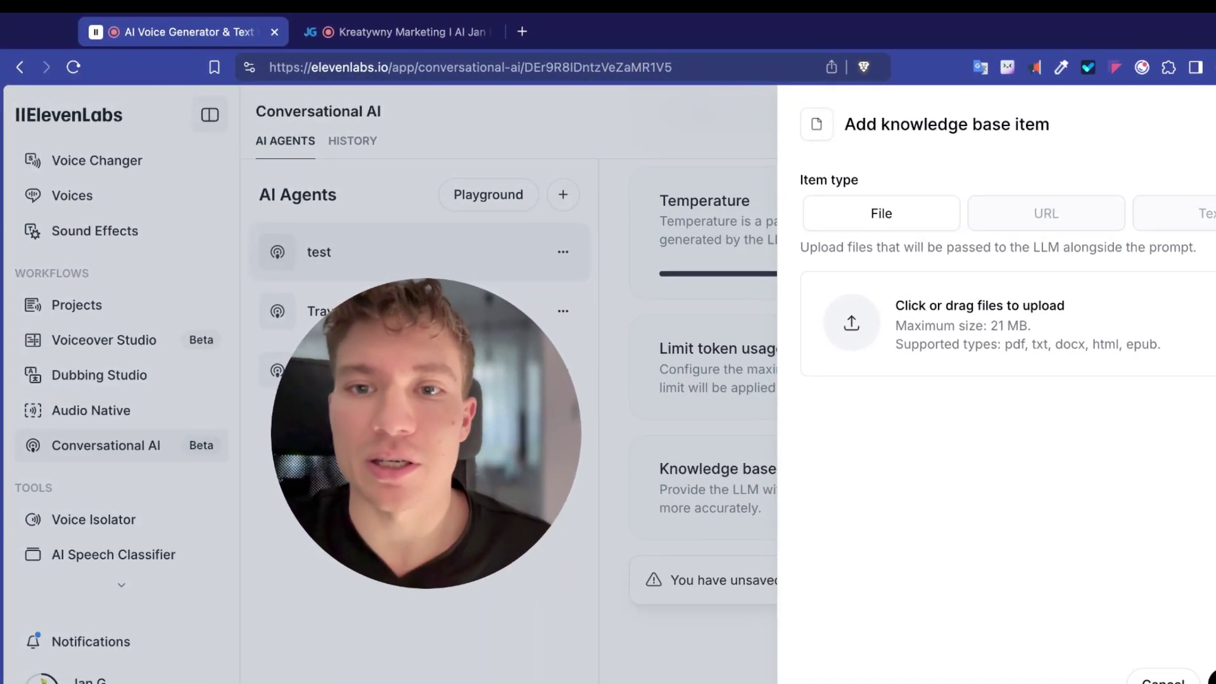
- Add the course product page URL ending in /produkt/okielznaj-ai-praktyczny-kurs/ as a URL item in the test agent's knowledge base
{"action": "left_click", "coordinate": [1070, 217]}
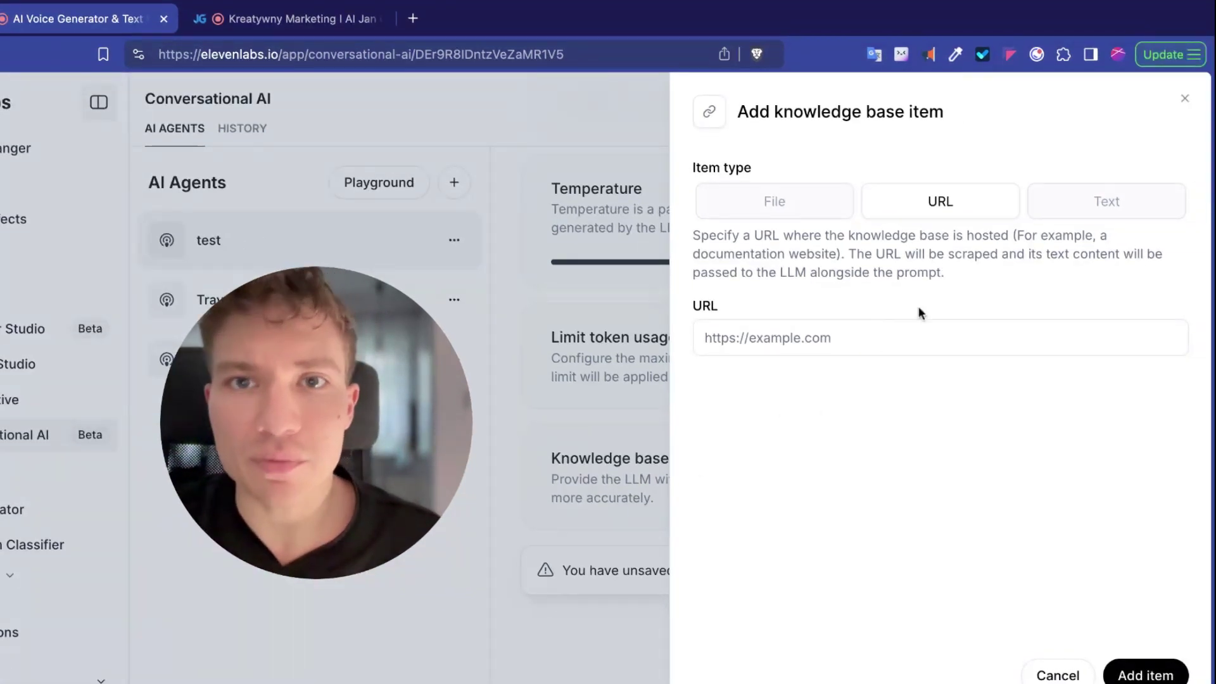
{"action": "left_click", "coordinate": [1110, 207]}
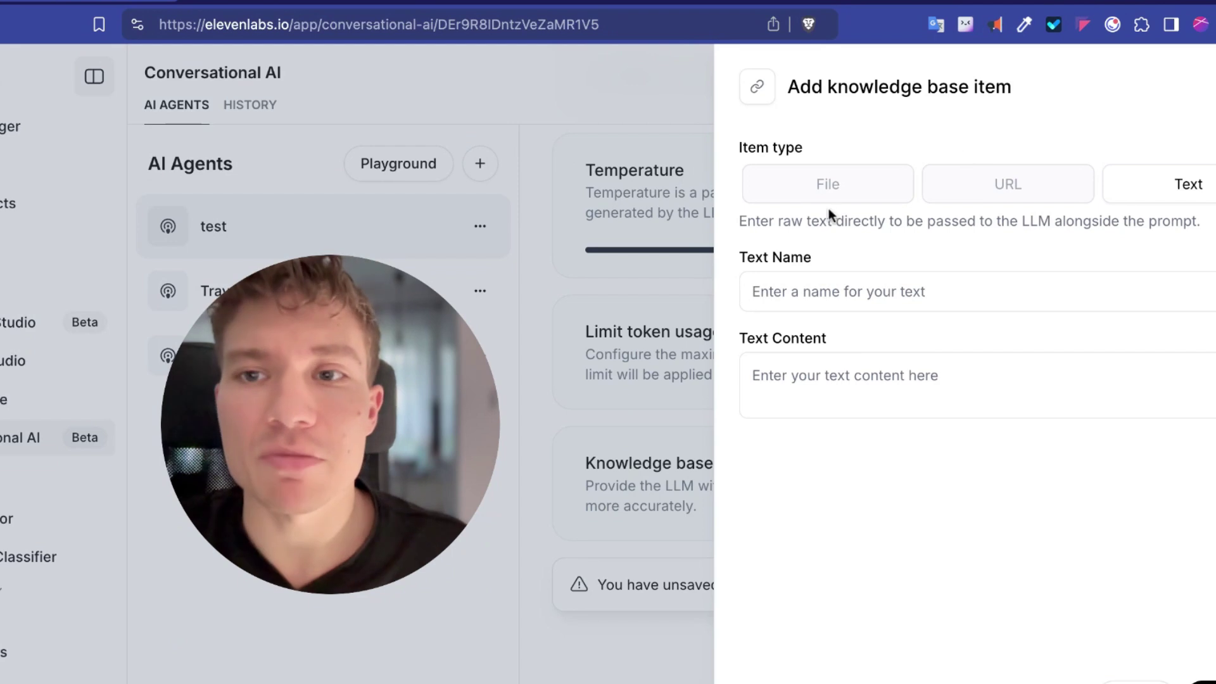
{"action": "left_click", "coordinate": [1012, 197]}
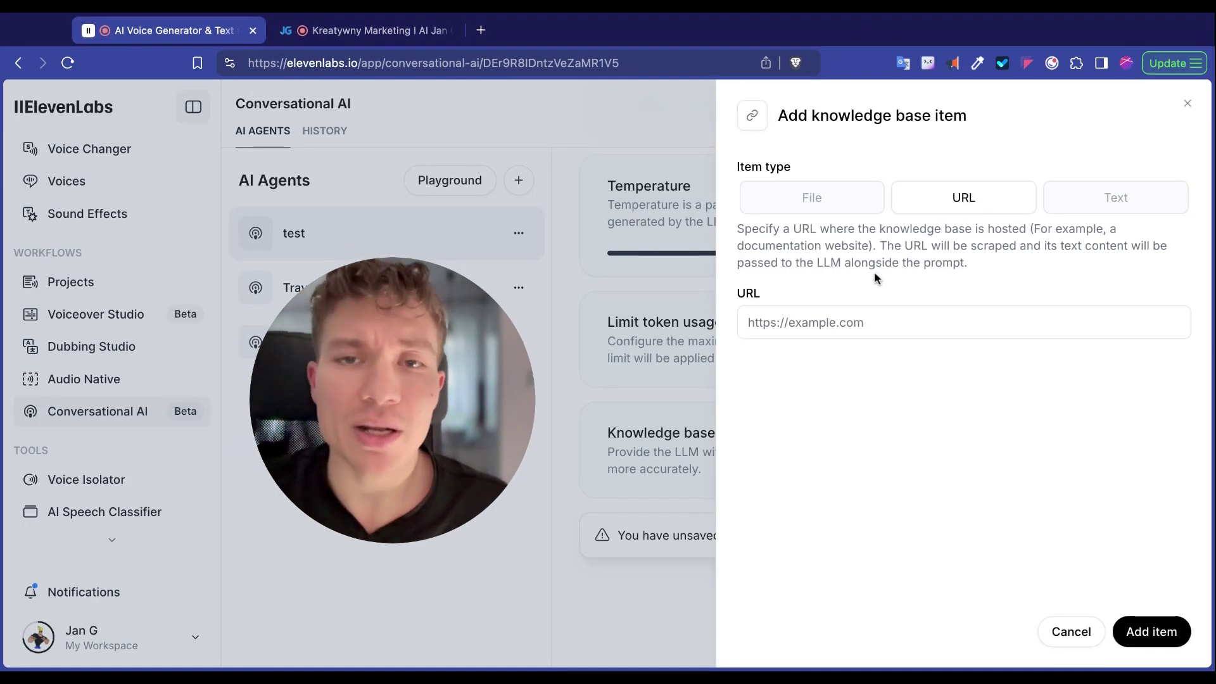
{"action": "left_click", "coordinate": [857, 323]}
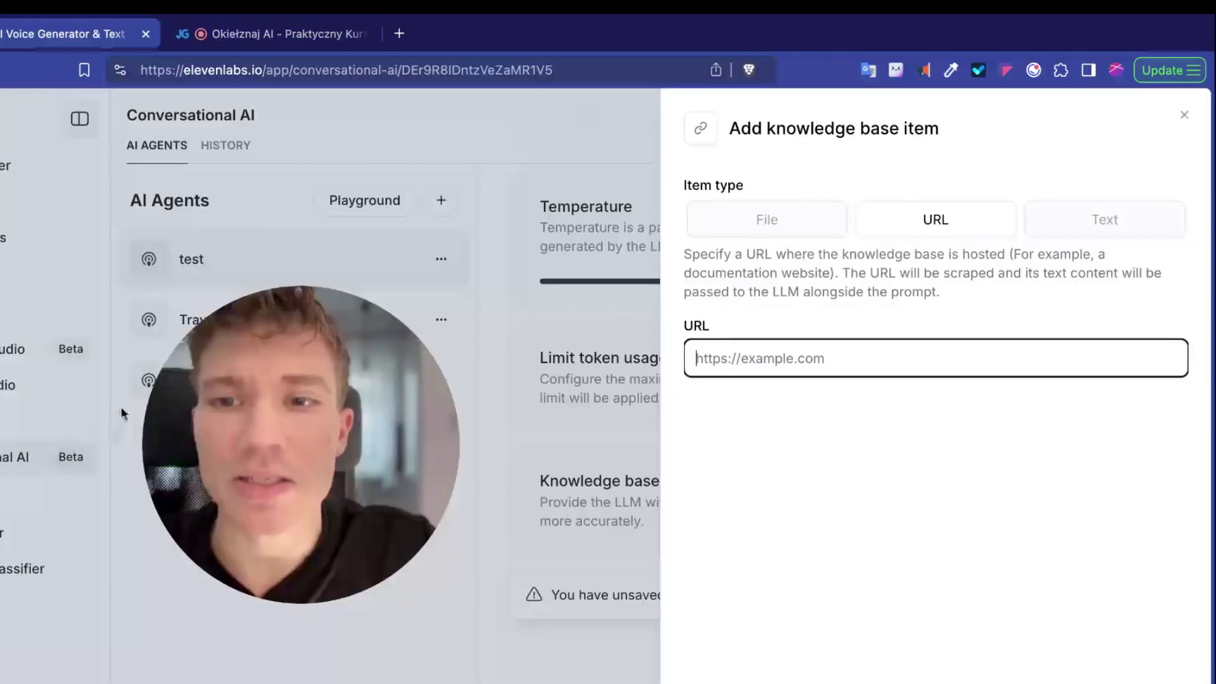
{"action": "type", "text": "https://jangulczynski.pl/produkt/okielznaj-ai-praktyczny-kurs/"}
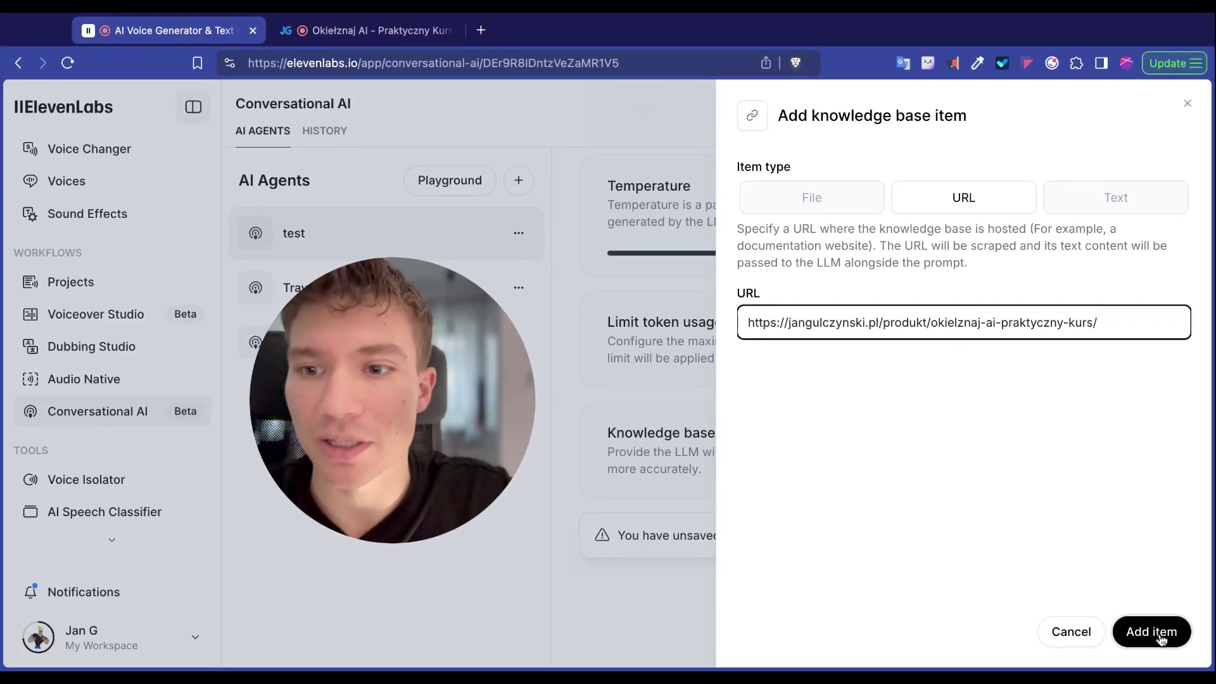
{"action": "left_click", "coordinate": [1144, 682]}
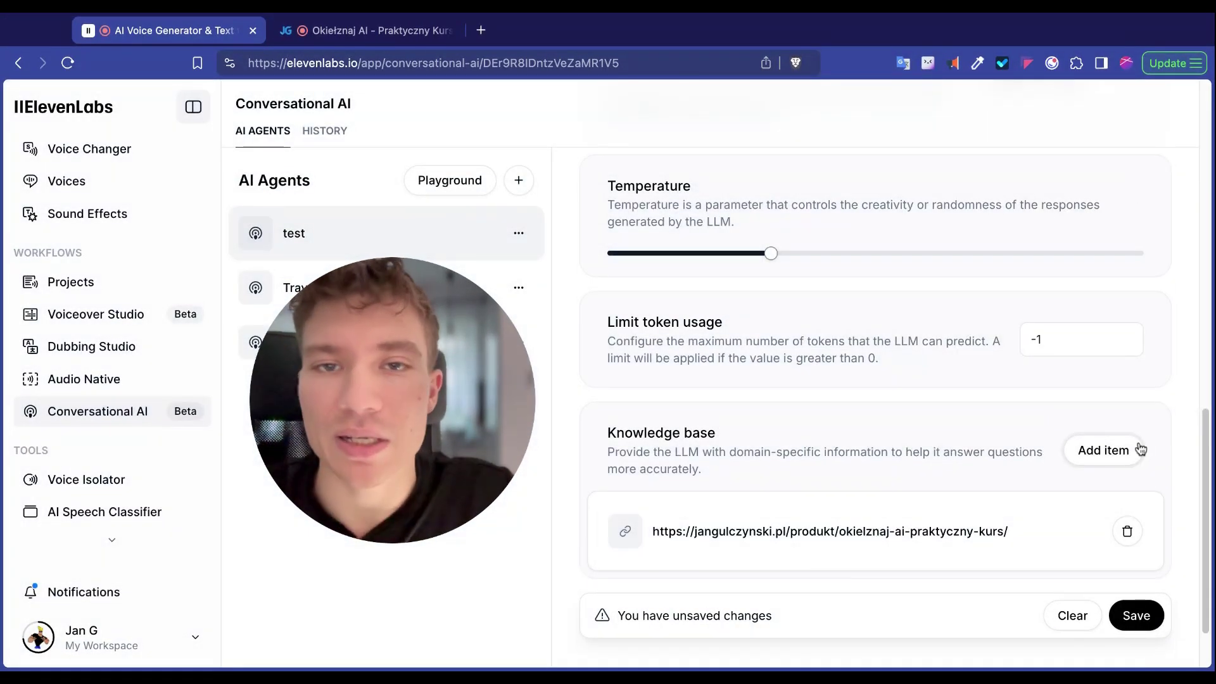
- Start another knowledge base item and get the website's homepage address from the other browser tab
{"action": "left_click", "coordinate": [1106, 458]}
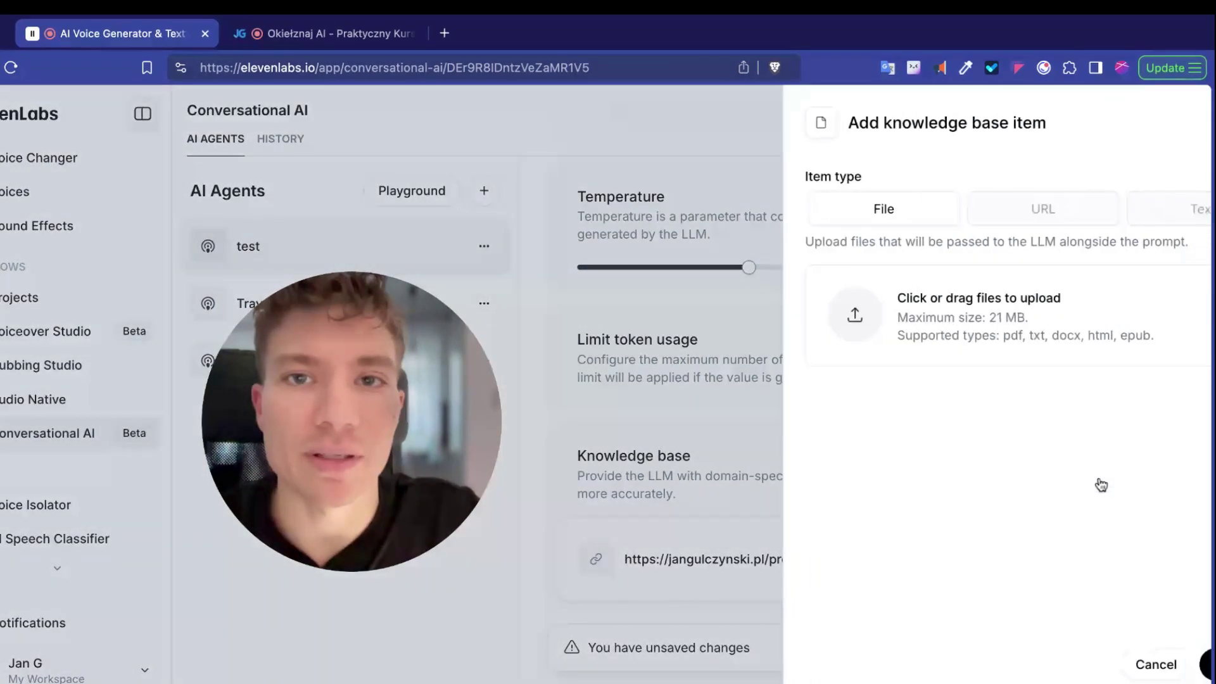
{"action": "key", "text": "ctrl+Tab"}
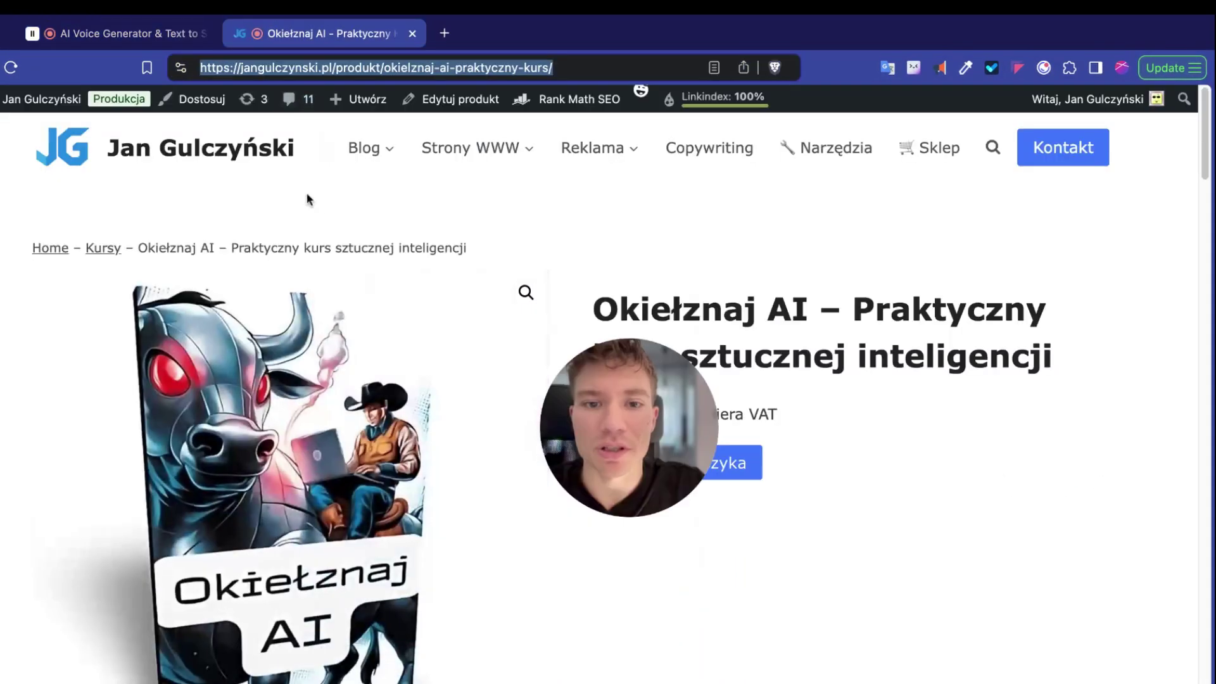
{"action": "type", "text": "jangulczynski.pl"}
{"action": "key", "text": "Return"}
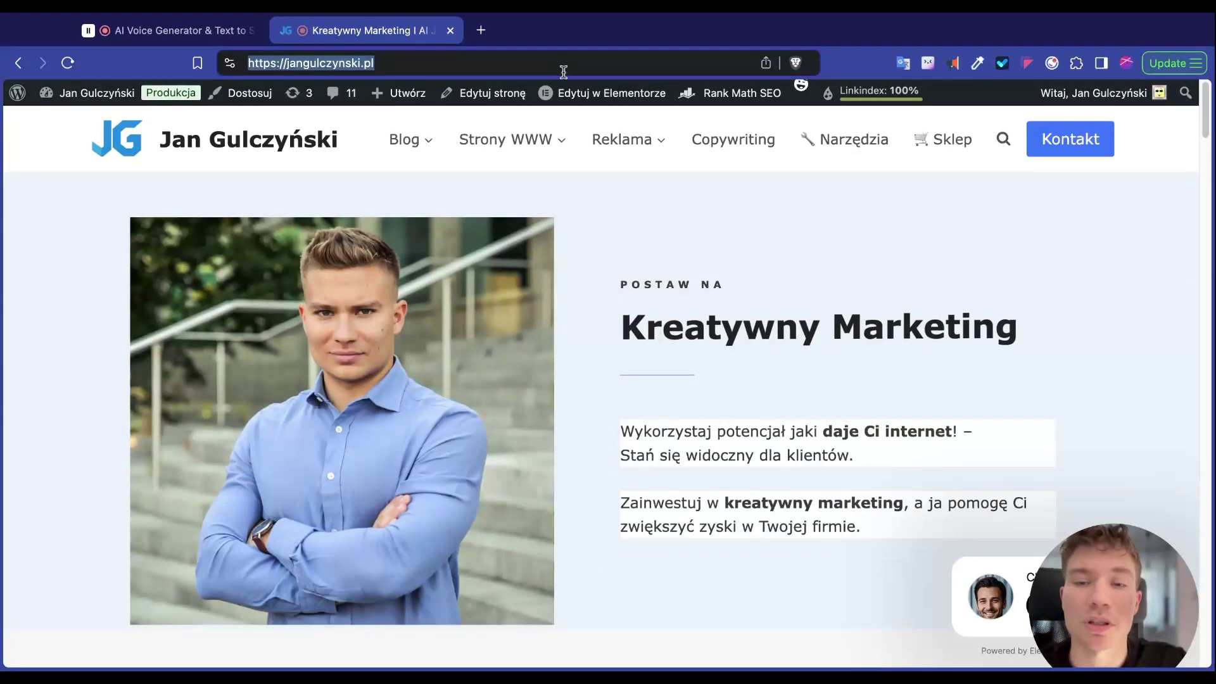
{"action": "key", "text": "ctrl+Tab"}
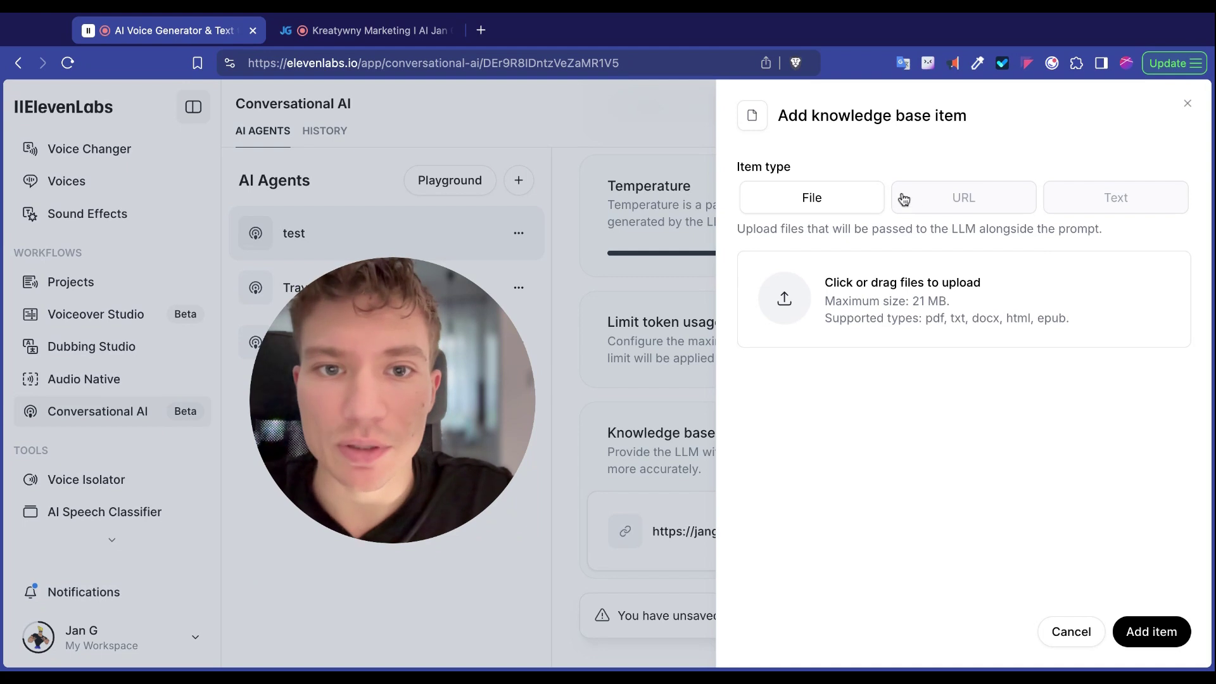
- Add the website's homepage URL as a URL knowledge base item and save the agent's changes
{"action": "left_click", "coordinate": [937, 197]}
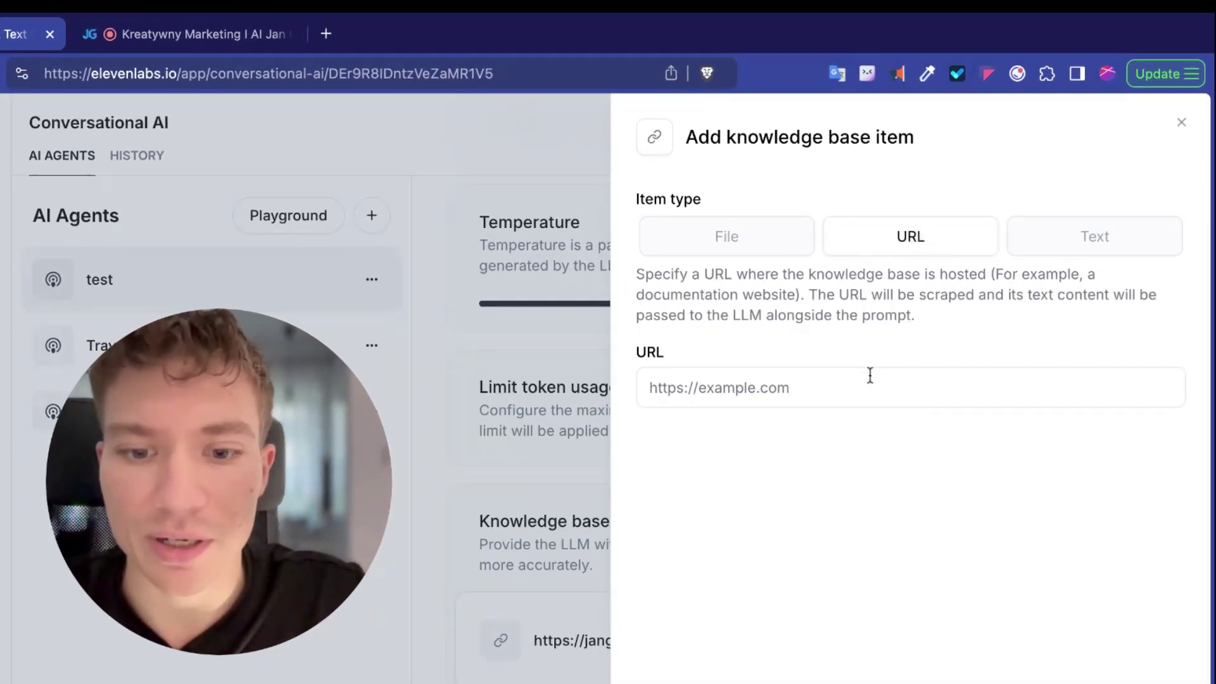
{"action": "left_click", "coordinate": [870, 380]}
{"action": "type", "text": "https://jangulczynski.pl/"}
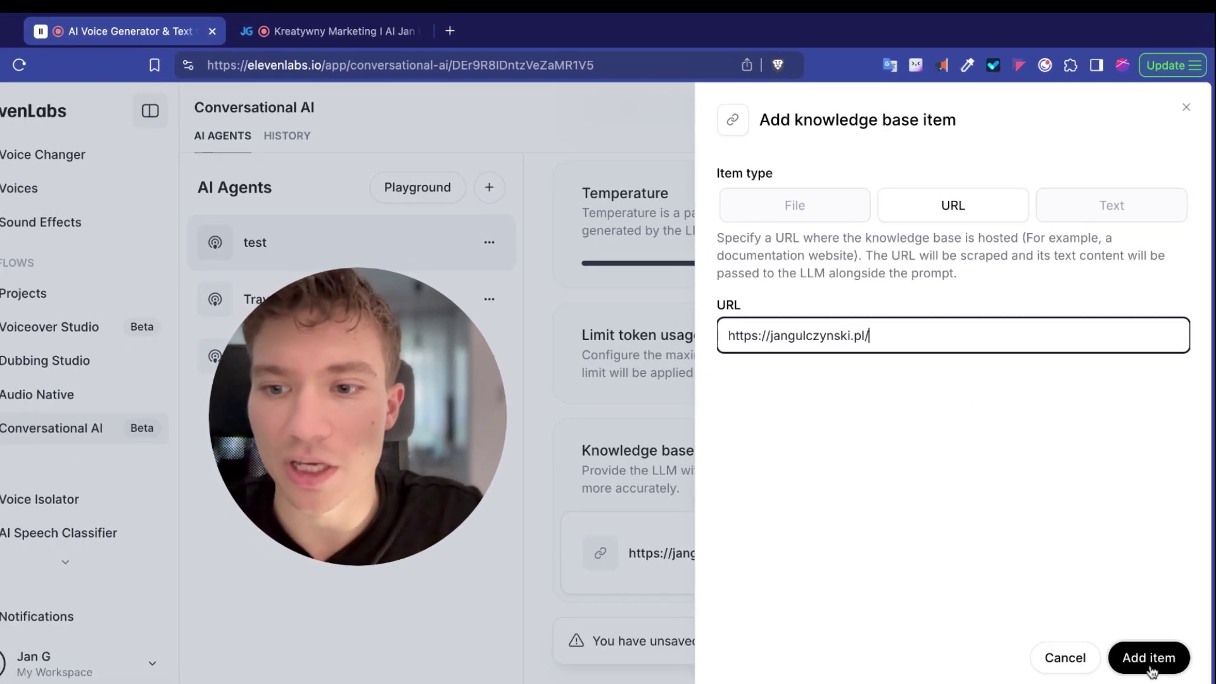
{"action": "left_click", "coordinate": [1148, 659]}
{"action": "scroll", "coordinate": [766, 418], "scroll_direction": "down", "scroll_amount": 3}
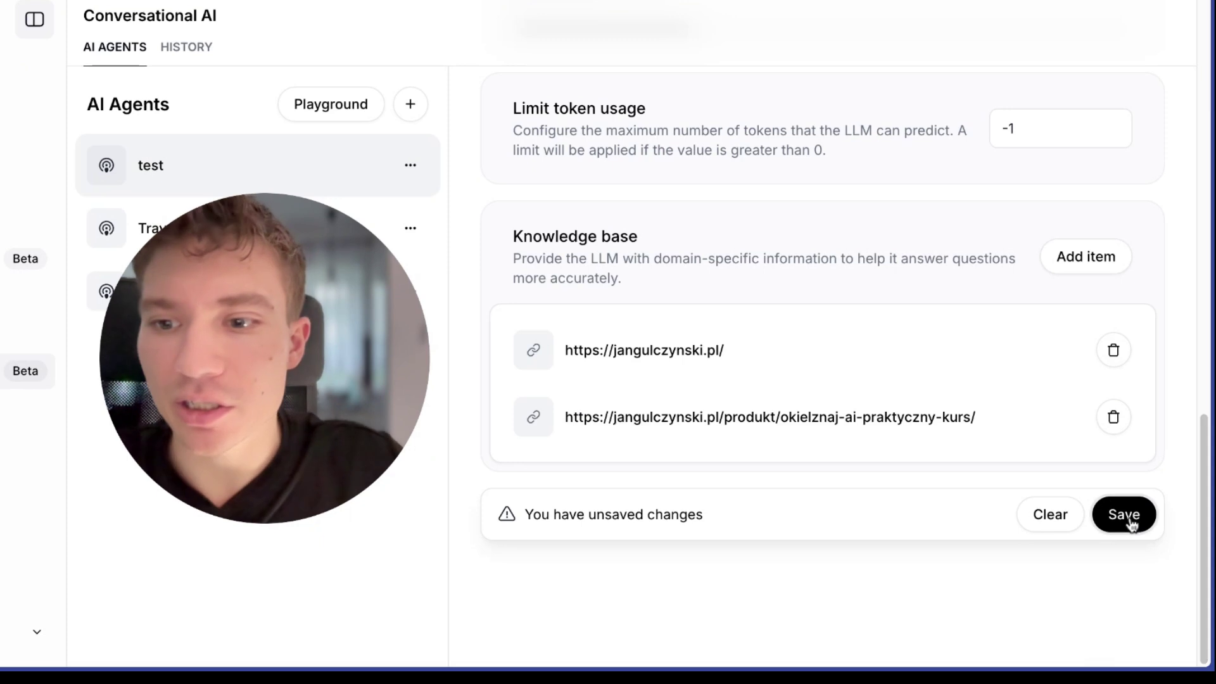
{"action": "left_click", "coordinate": [1131, 525]}
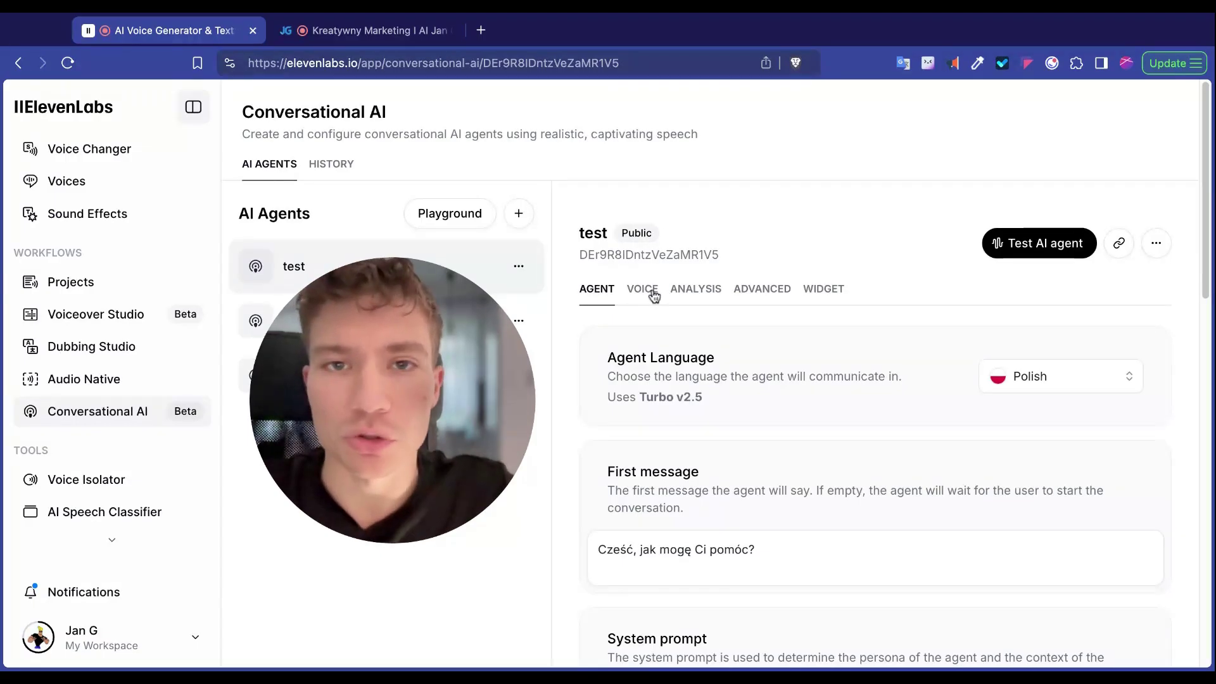
- Preview the Eric voice in the agent's voice settings and browse the list of available voices
{"action": "left_click", "coordinate": [573, 331]}
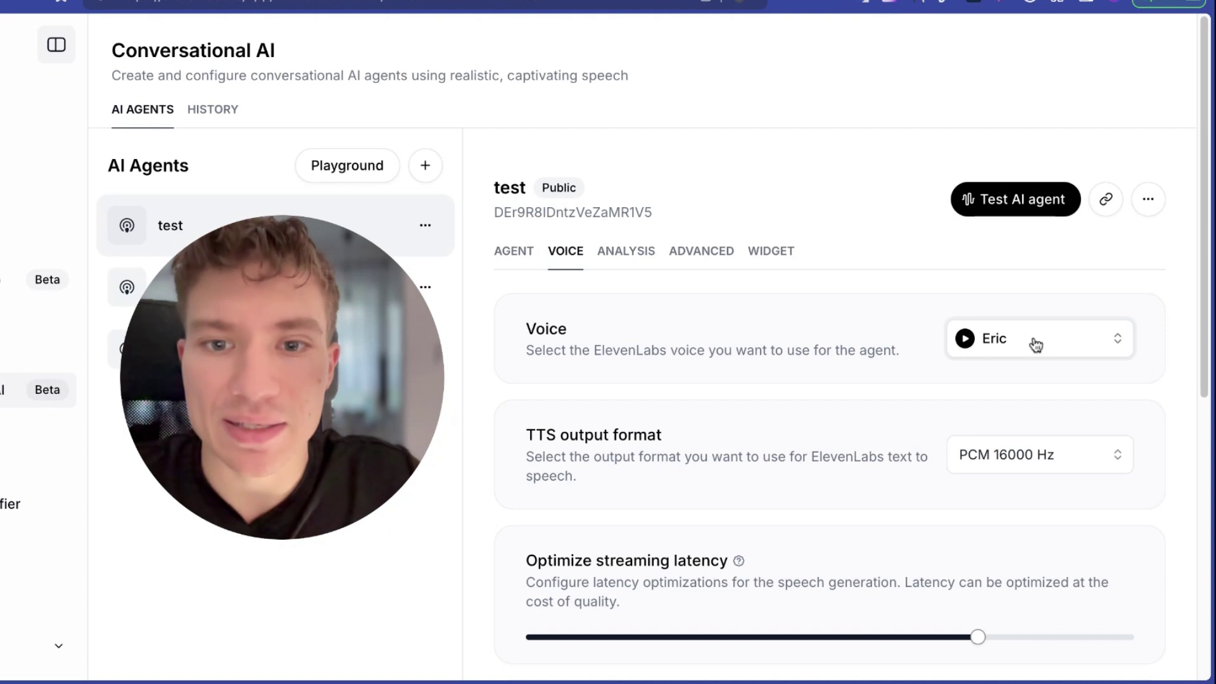
{"action": "left_click", "coordinate": [964, 339]}
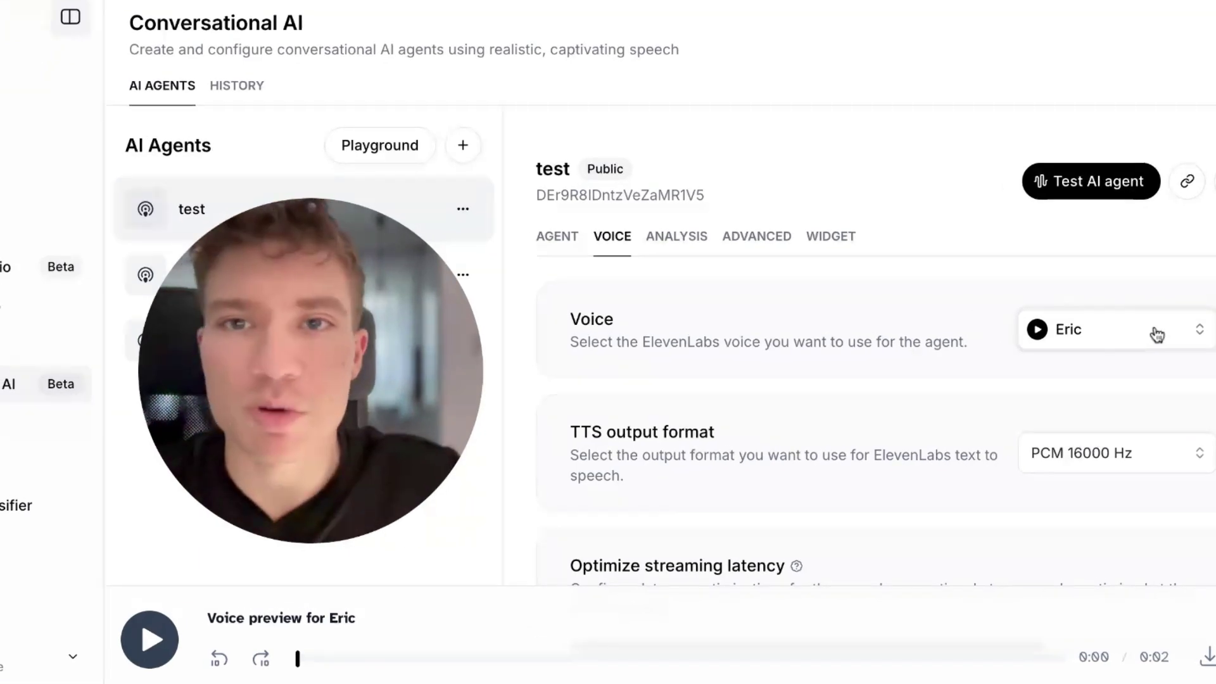
{"action": "left_click", "coordinate": [1142, 340]}
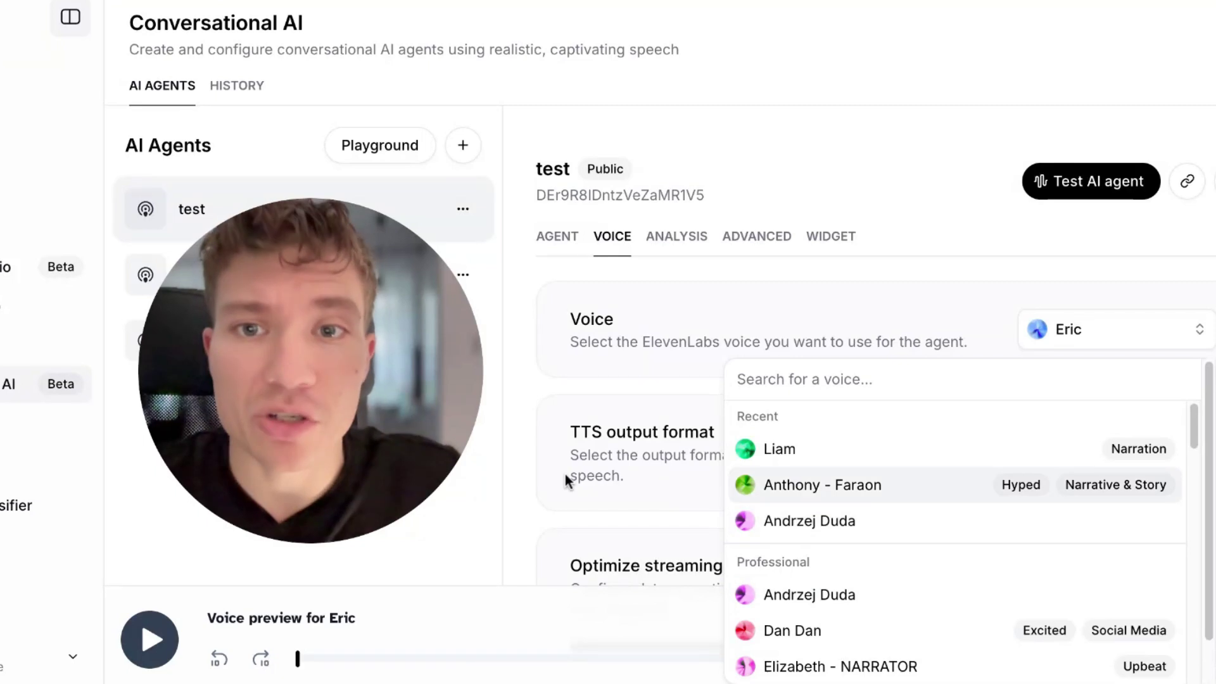
{"action": "scroll", "coordinate": [918, 533], "scroll_direction": "down", "scroll_amount": 3}
{"action": "scroll", "coordinate": [918, 533], "scroll_direction": "down", "scroll_amount": 8}
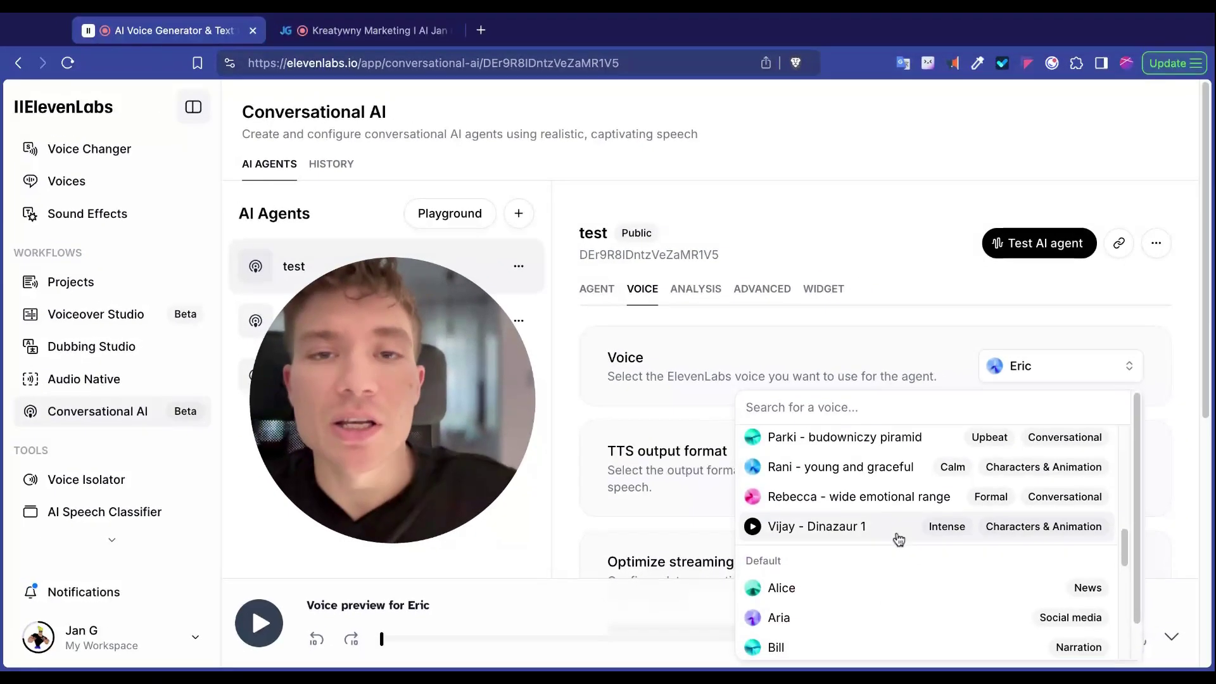
{"action": "scroll", "coordinate": [898, 539], "scroll_direction": "down", "scroll_amount": 8}
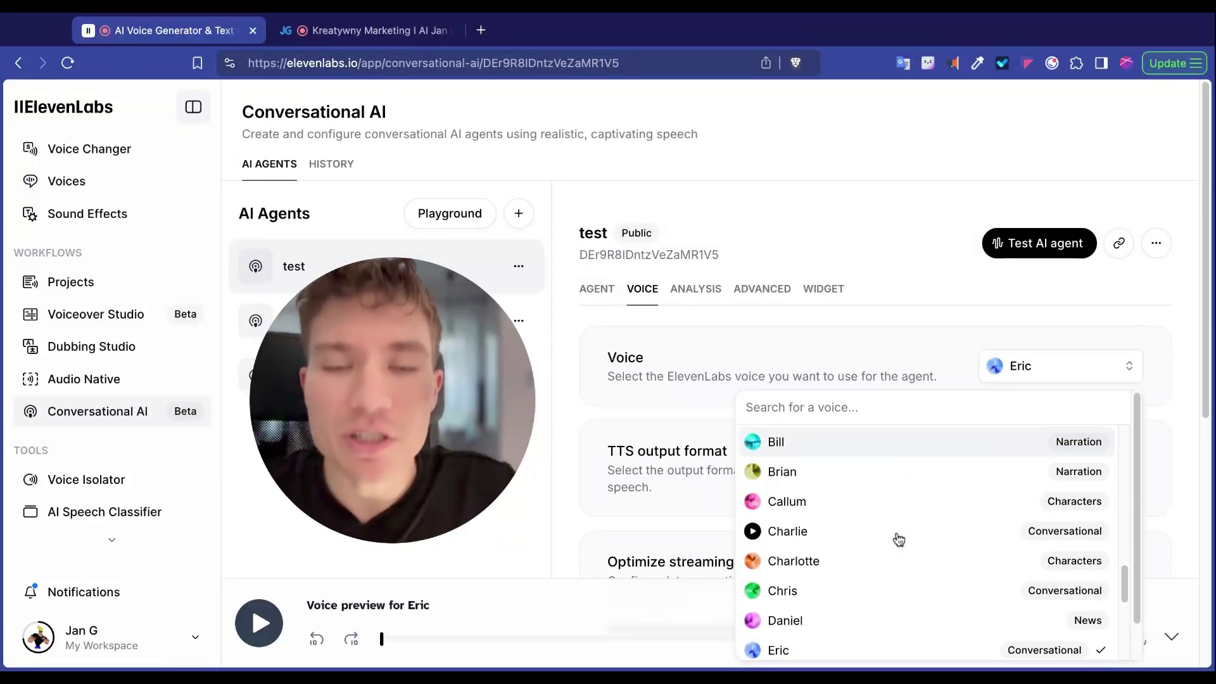
{"action": "scroll", "coordinate": [898, 539], "scroll_direction": "down", "scroll_amount": 2}
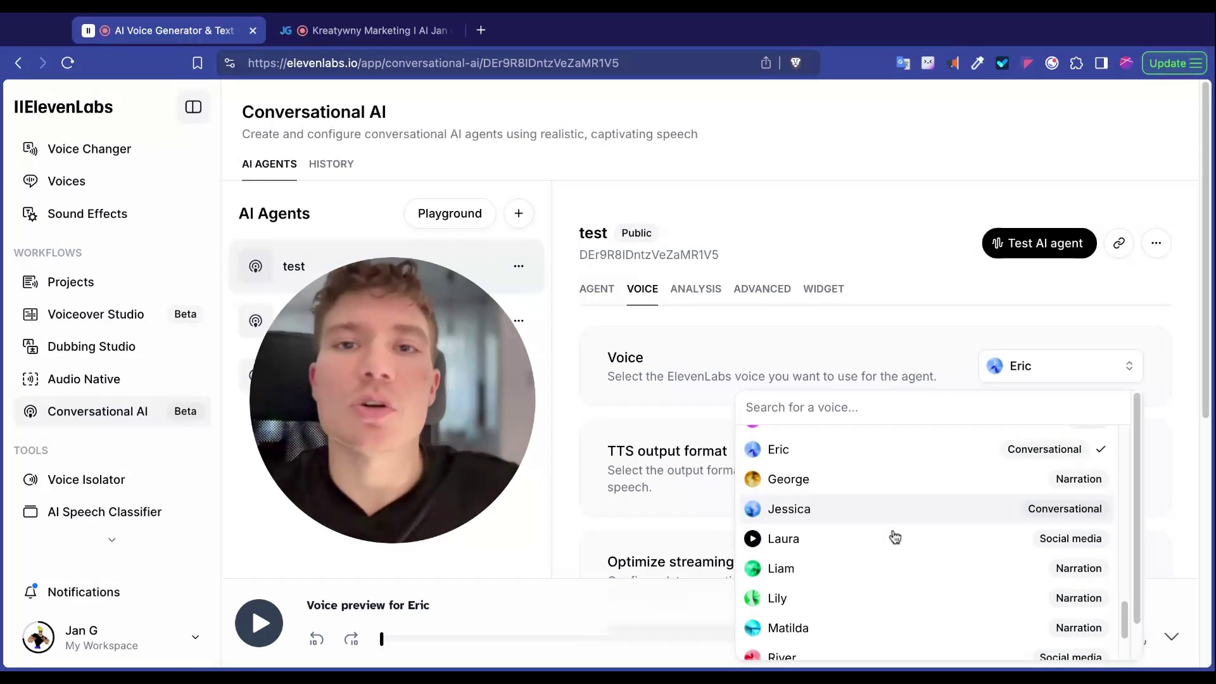
{"action": "scroll", "coordinate": [865, 534], "scroll_direction": "up", "scroll_amount": 20}
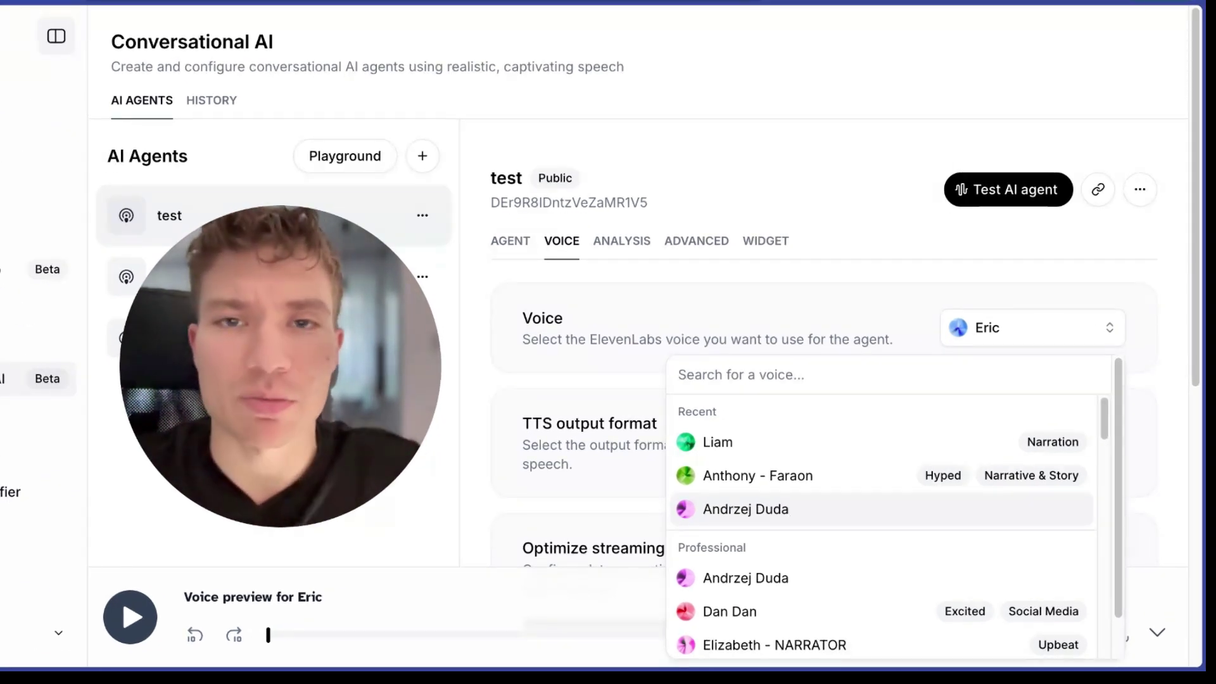
{"action": "scroll", "coordinate": [846, 522], "scroll_direction": "down", "scroll_amount": 10}
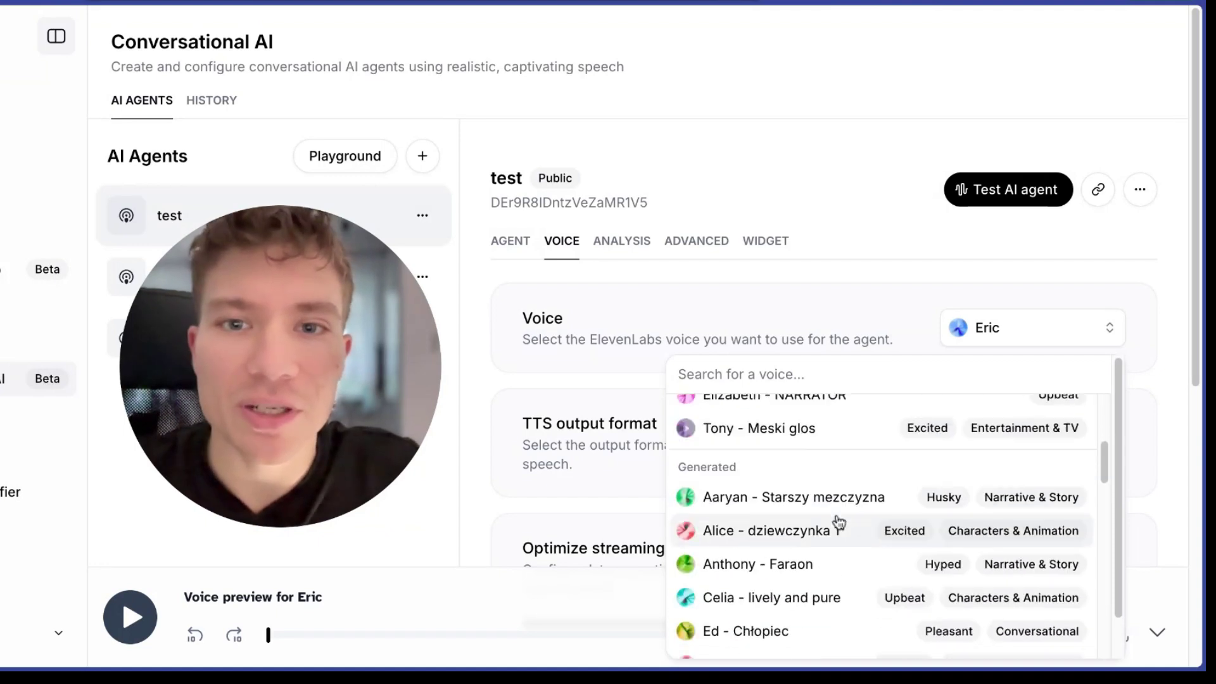
{"action": "scroll", "coordinate": [805, 489], "scroll_direction": "down", "scroll_amount": 2}
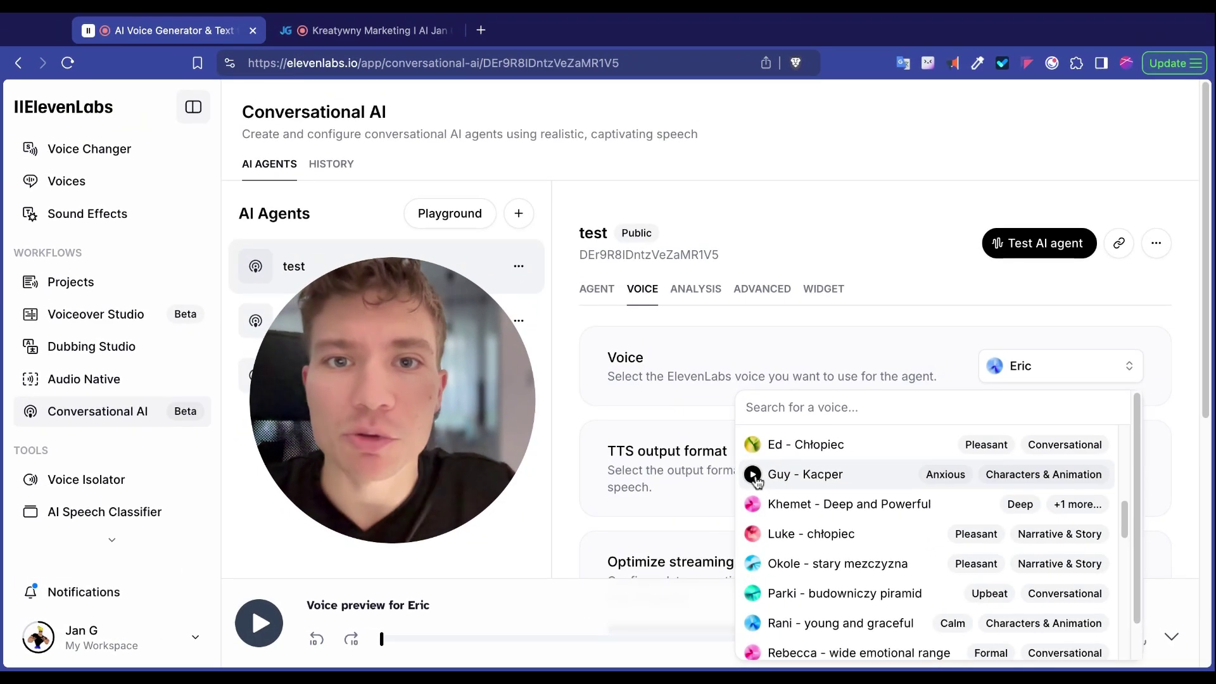
- Listen to the previews of the Guy - Kacper, Khemet, Luke, Okole, Matilda and River voices
{"action": "left_click", "coordinate": [752, 475]}
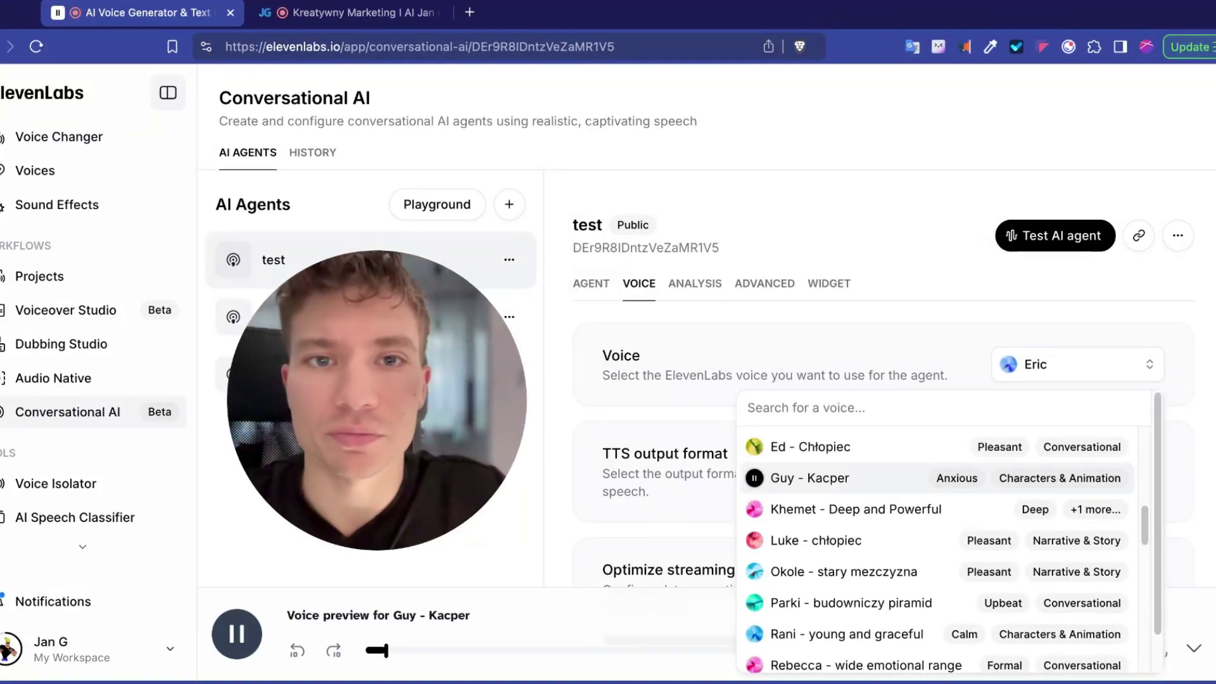
{"action": "left_click", "coordinate": [756, 511]}
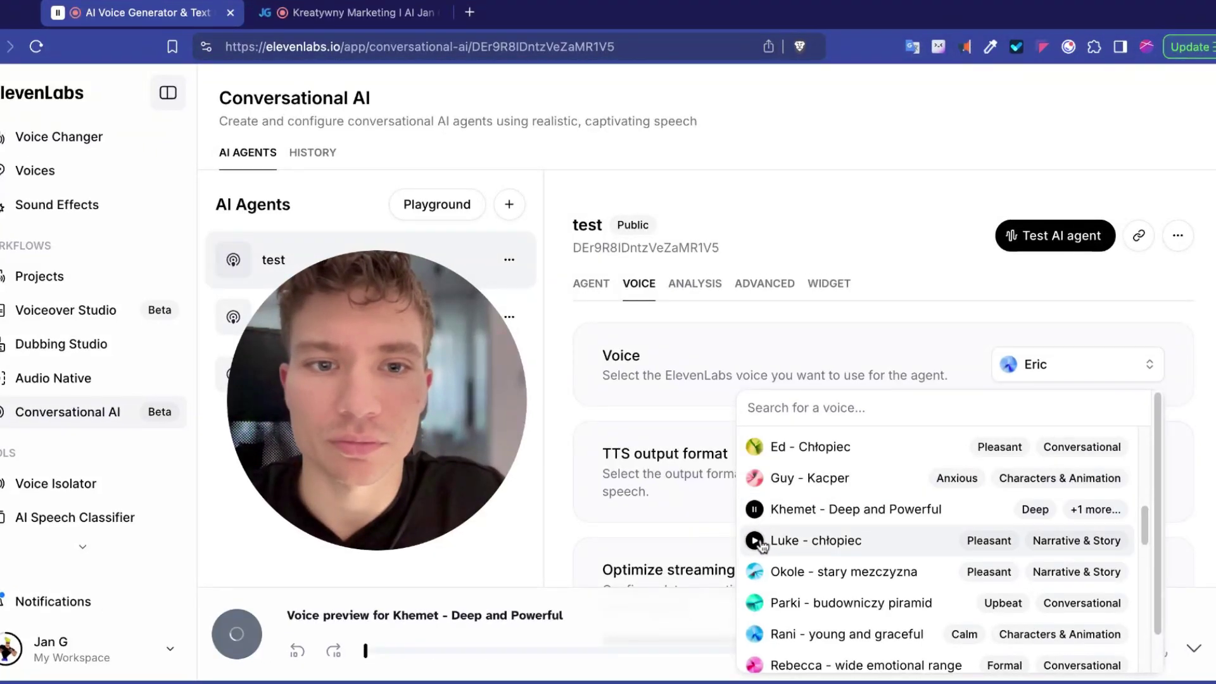
{"action": "left_click", "coordinate": [759, 546]}
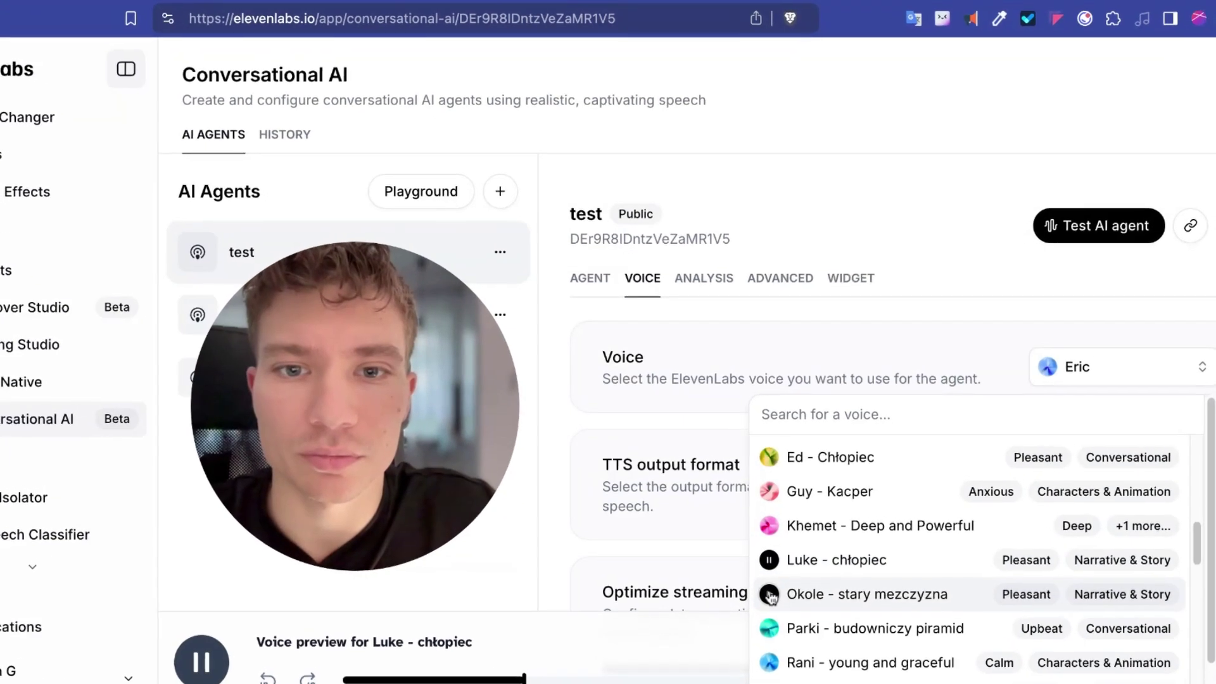
{"action": "left_click", "coordinate": [769, 594]}
{"action": "scroll", "coordinate": [781, 560], "scroll_direction": "down", "scroll_amount": 5}
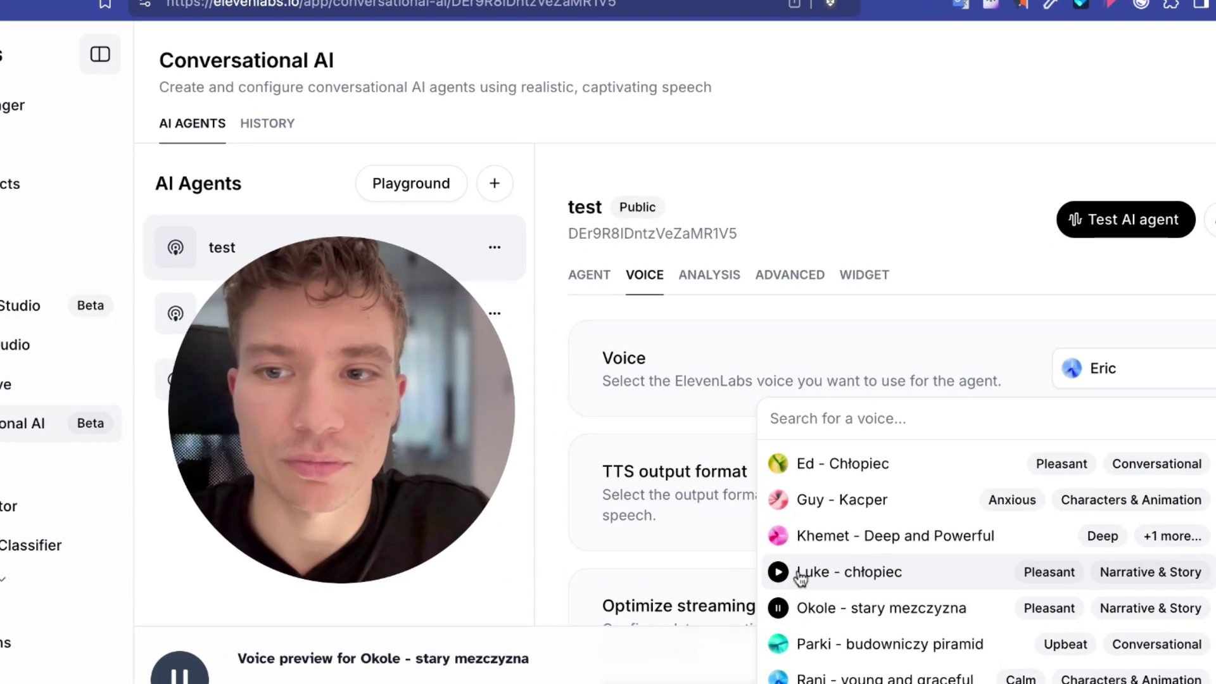
{"action": "left_click", "coordinate": [787, 570]}
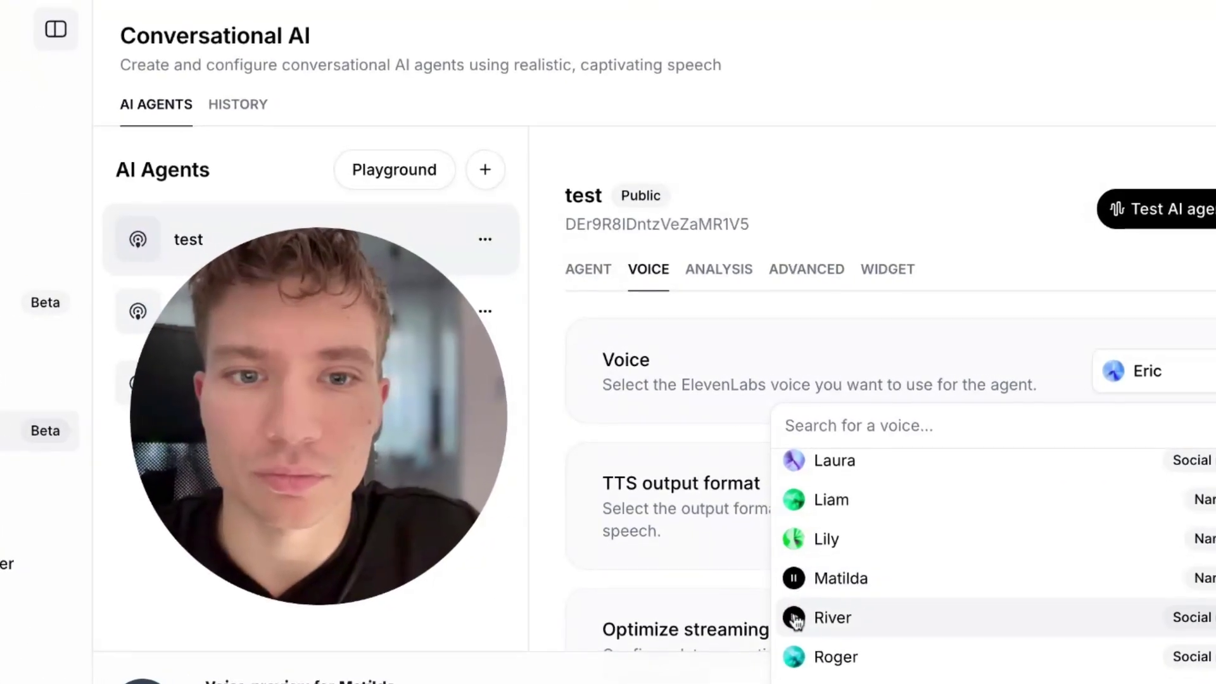
{"action": "left_click", "coordinate": [787, 609]}
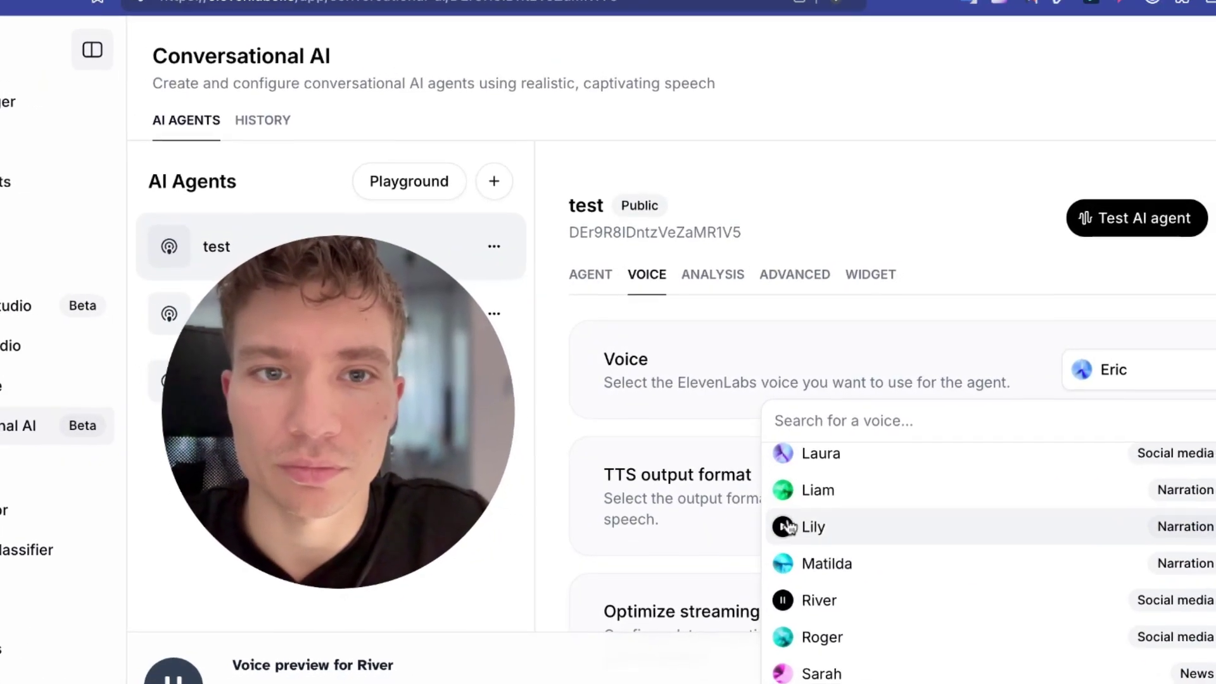
- Preview the Bill voice and select it as the agent's voice
{"action": "left_click", "coordinate": [788, 526]}
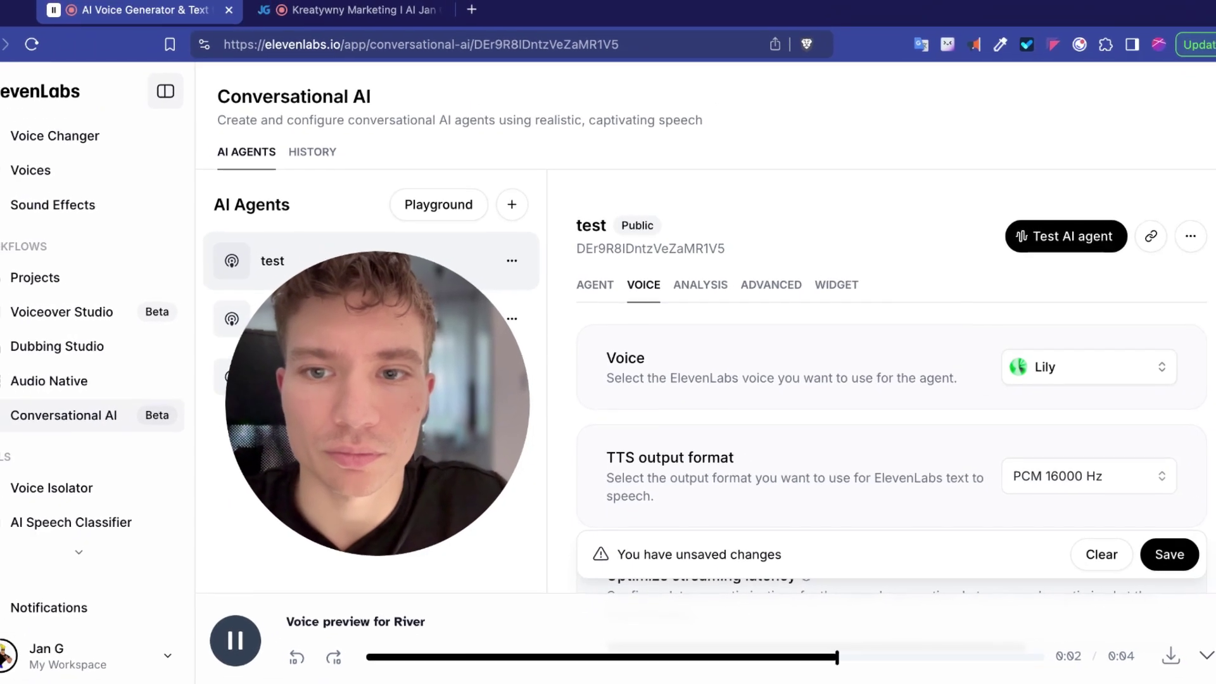
{"action": "left_click", "coordinate": [1089, 367]}
{"action": "left_click", "coordinate": [813, 529]}
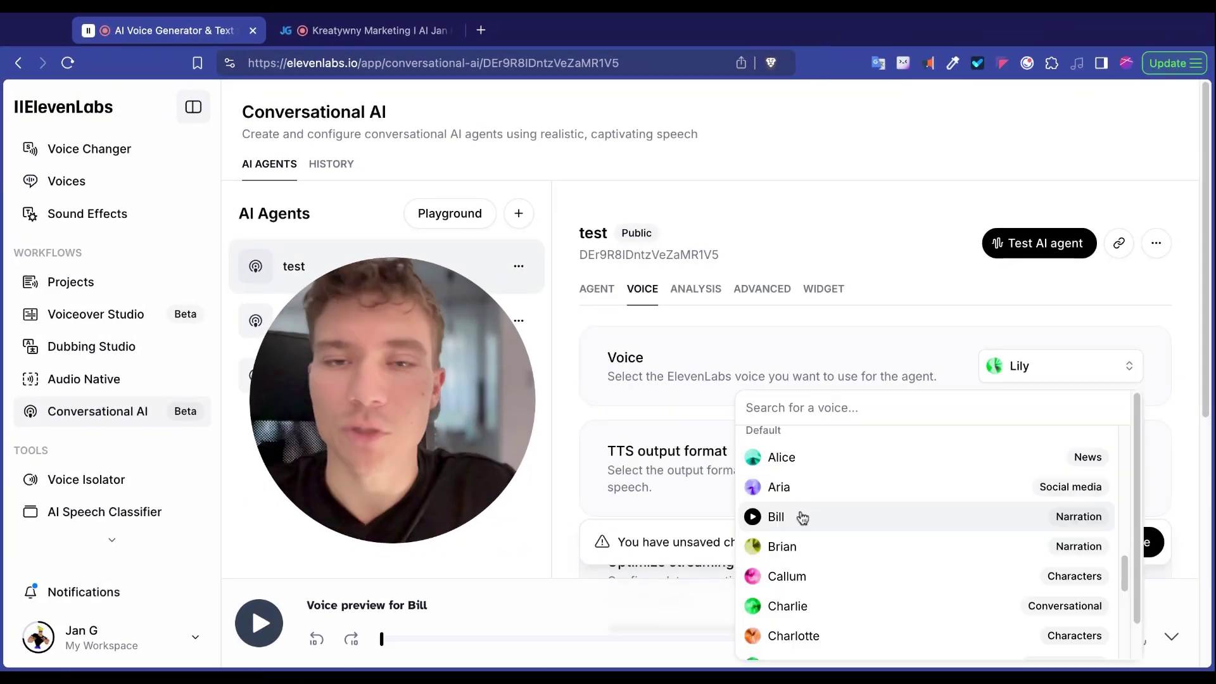
{"action": "left_click", "coordinate": [809, 520]}
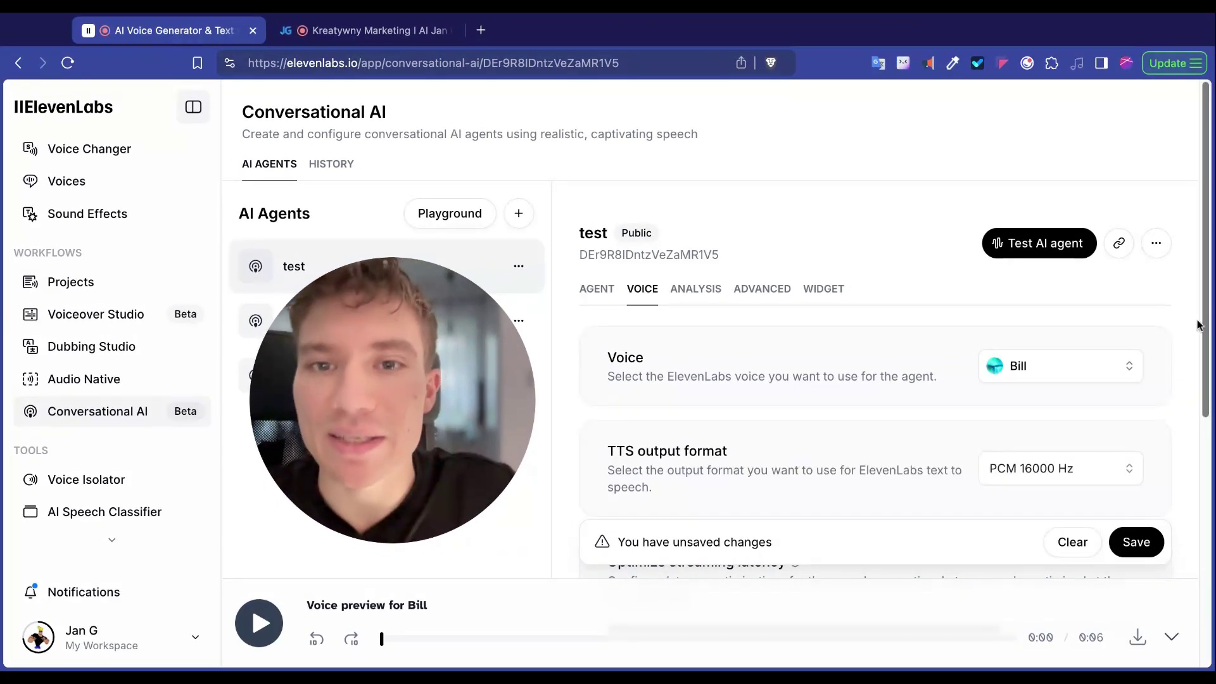
- Lower the streaming latency optimization by two increments, to about a quarter of its range
{"action": "scroll", "coordinate": [769, 404], "scroll_direction": "down", "scroll_amount": 3}
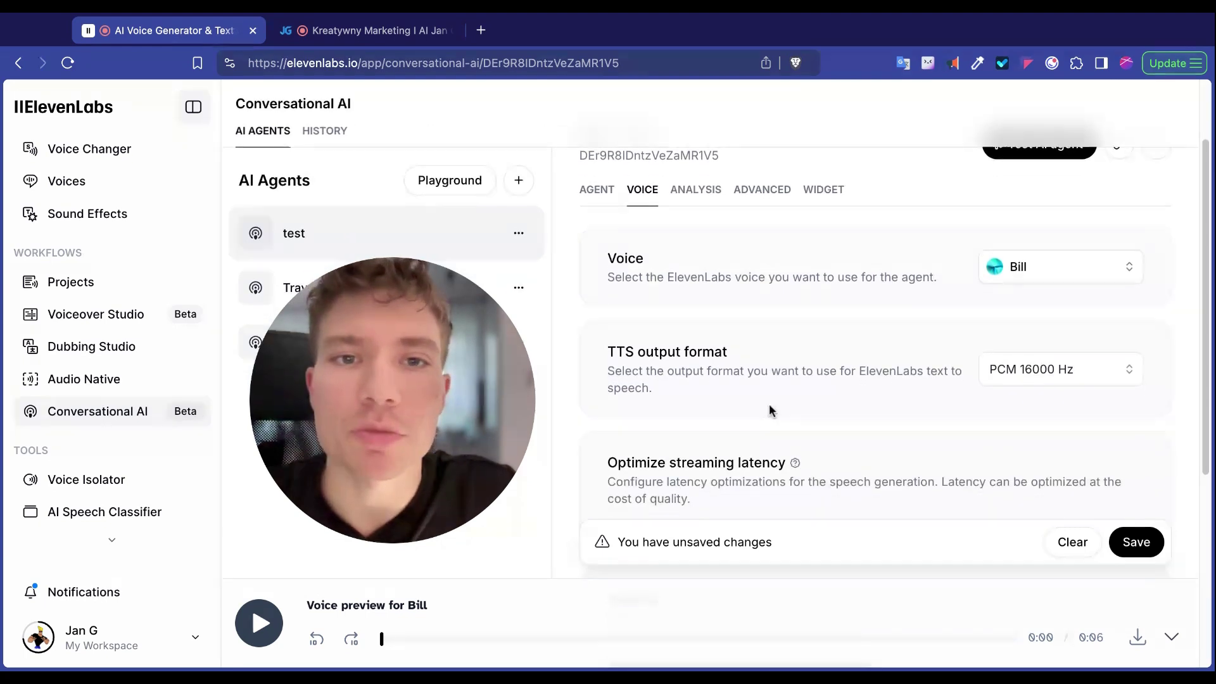
{"action": "scroll", "coordinate": [841, 324], "scroll_direction": "down", "scroll_amount": 2}
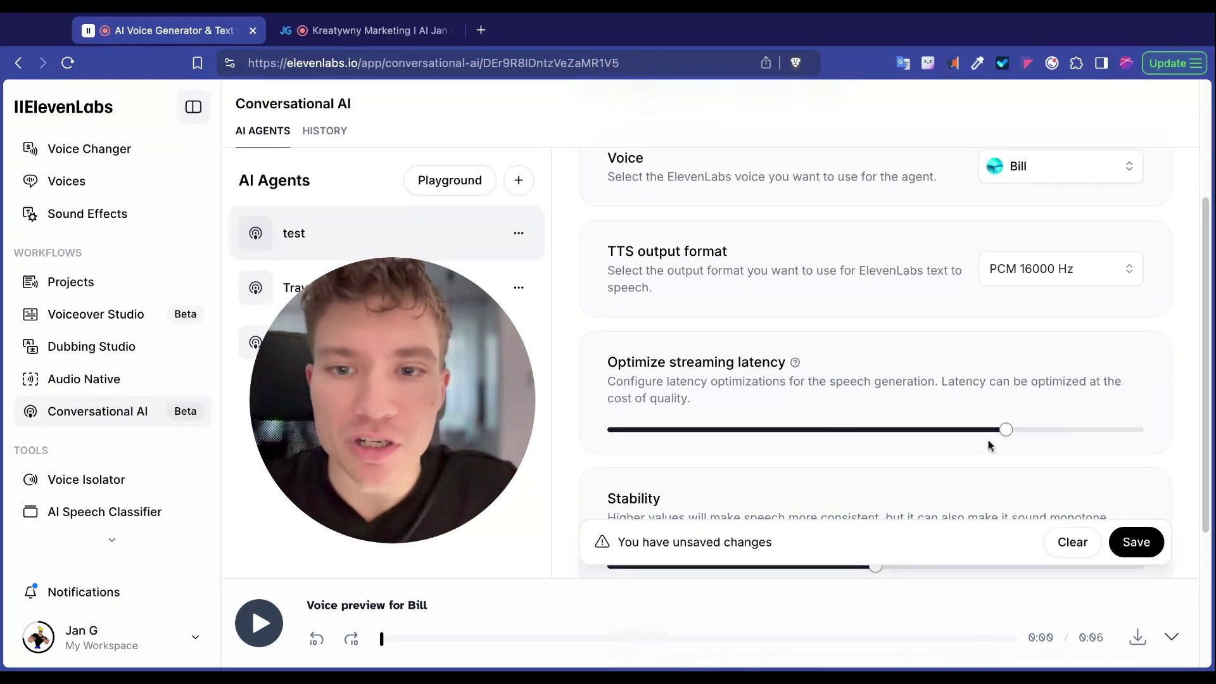
{"action": "key", "text": "Left"}
{"action": "key", "text": "Left"}
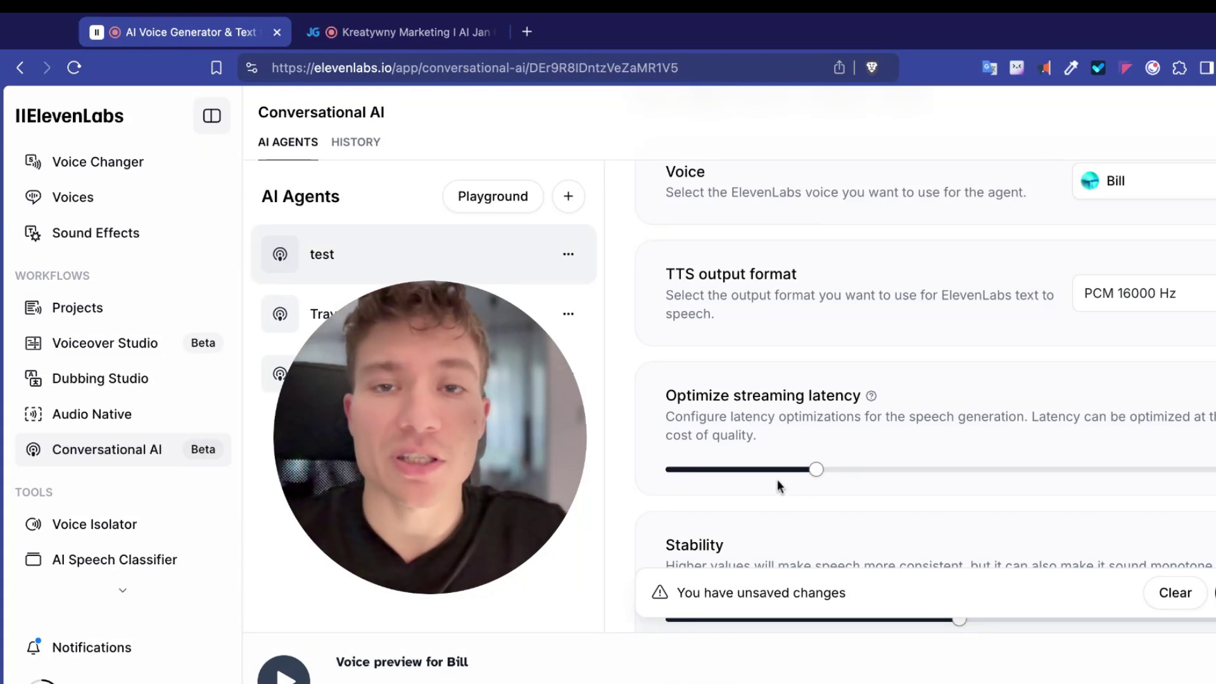
- Try a streaming latency optimization of 2 and return it to 1
{"action": "mouse_move", "coordinate": [817, 470]}
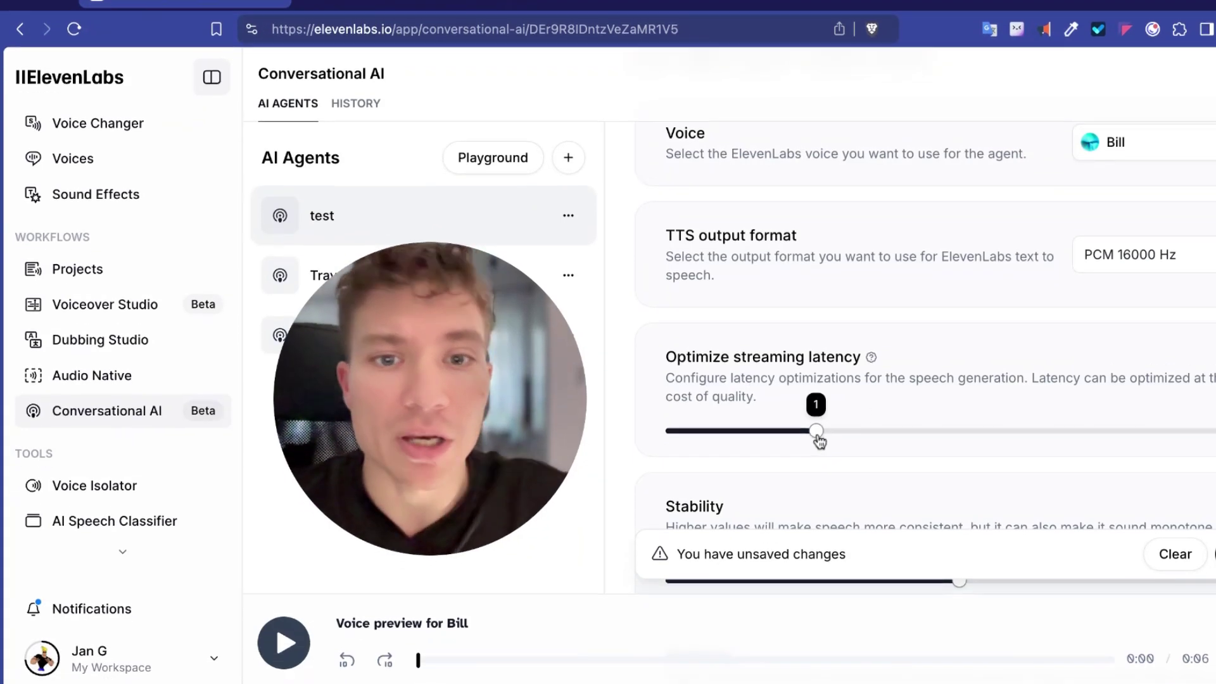
{"action": "left_click_drag", "start_coordinate": [817, 420], "coordinate": [959, 420]}
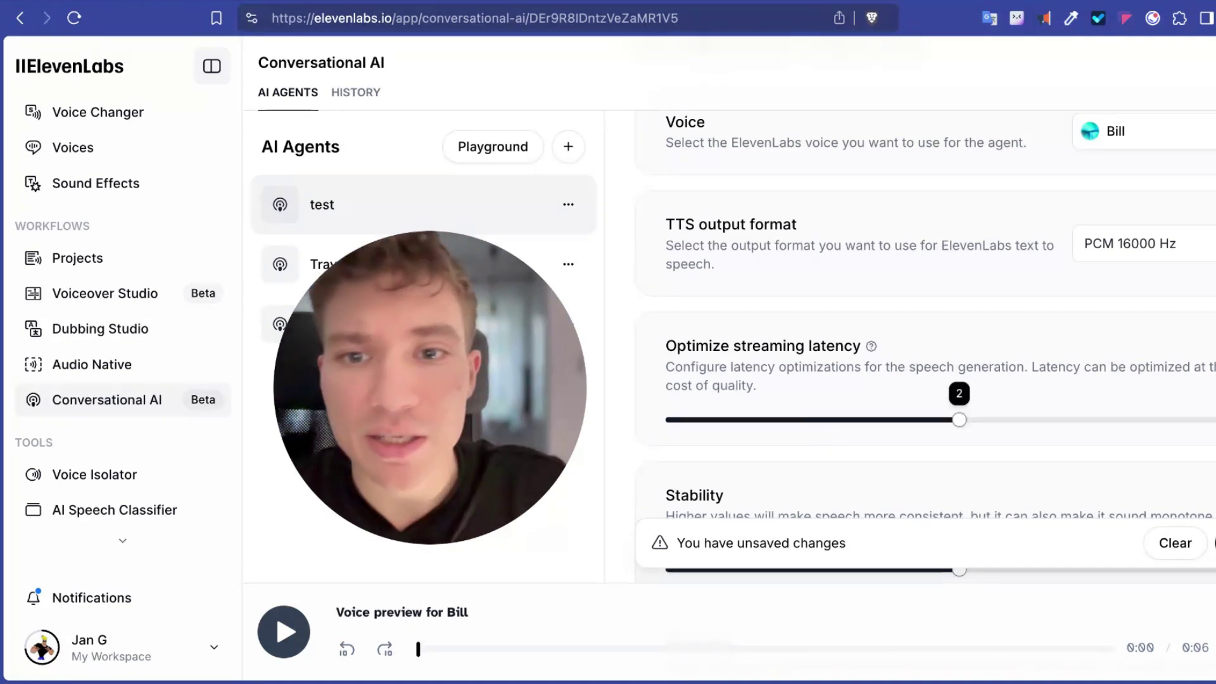
{"action": "key", "text": "Left"}
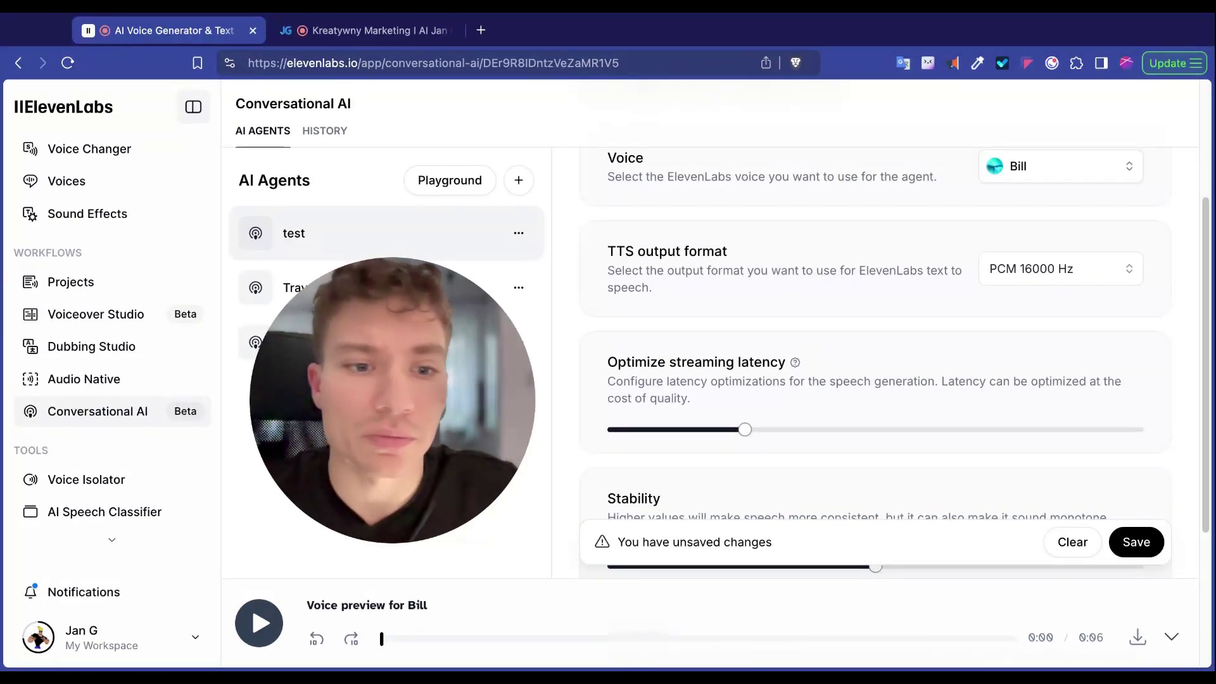
- Lower the voice's stability setting to 0.45
{"action": "scroll", "coordinate": [874, 361], "scroll_direction": "down", "scroll_amount": 3}
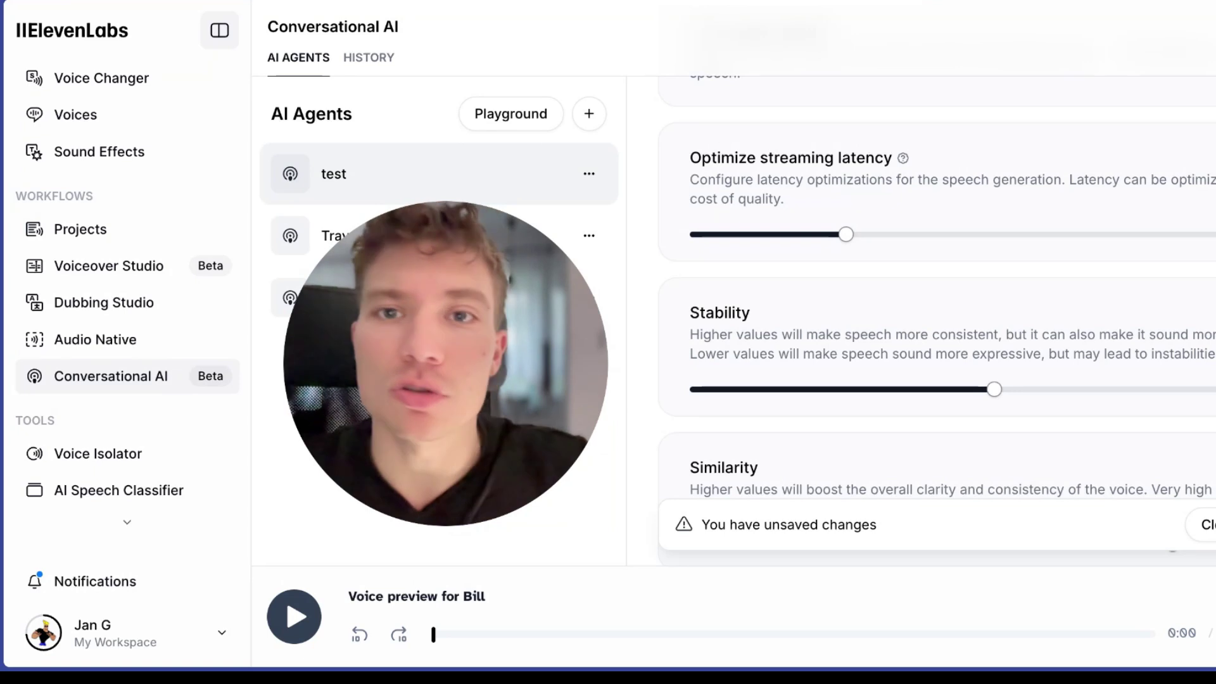
{"action": "key", "text": "Left"}
{"action": "key", "text": "Left"}
{"action": "key", "text": "Left"}
{"action": "key", "text": "Left"}
{"action": "key", "text": "Left"}
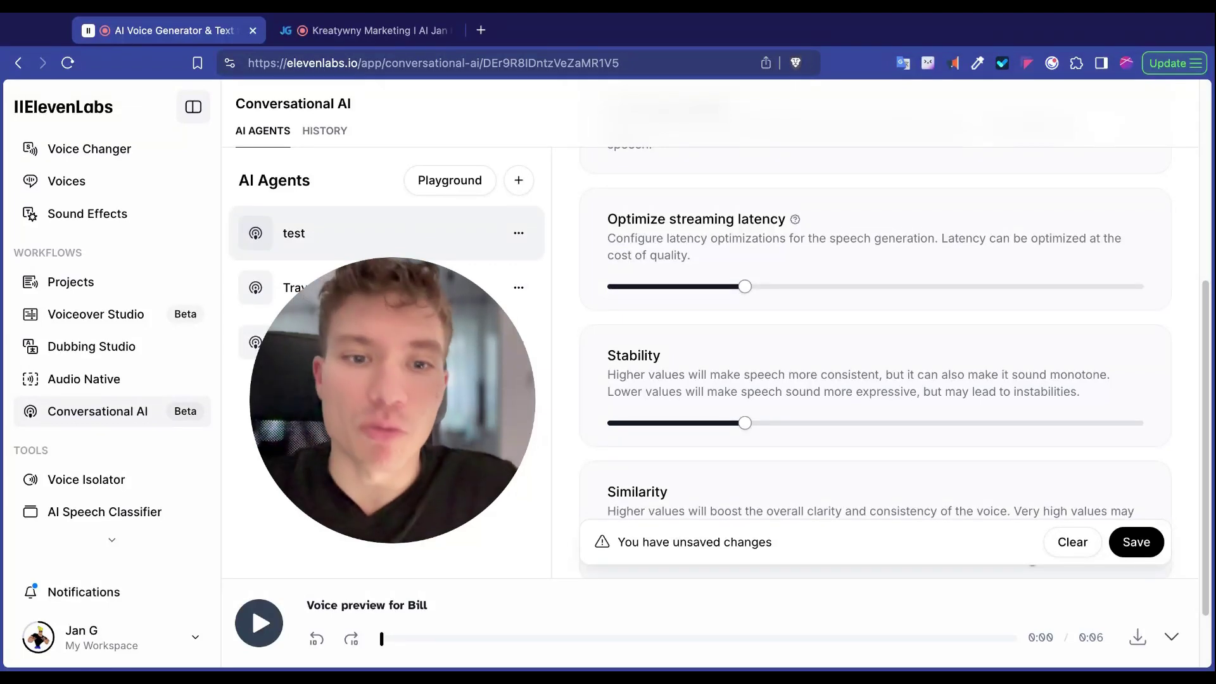
{"action": "key", "text": "Right"}
{"action": "key", "text": "Right"}
{"action": "key", "text": "Right"}
{"action": "key", "text": "Left"}
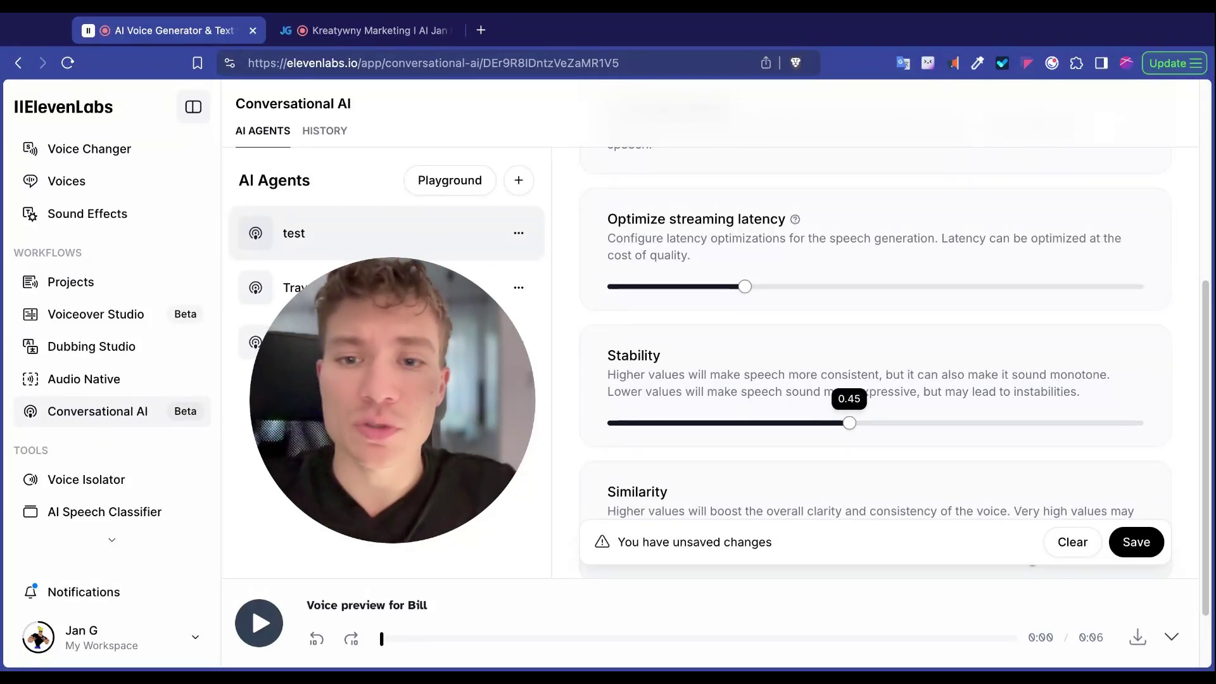
- Lower the voice's similarity to about 0.70 and save the agent's changes
{"action": "scroll", "coordinate": [831, 379], "scroll_direction": "down", "scroll_amount": 3}
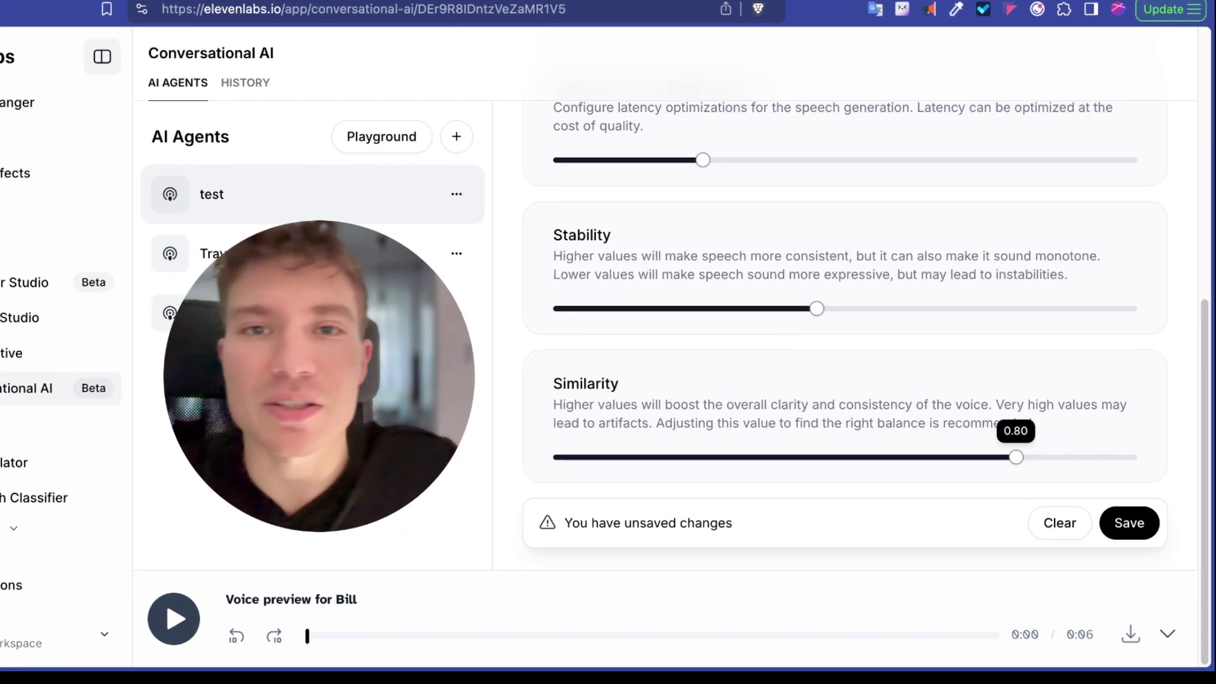
{"action": "left_click_drag", "start_coordinate": [1008, 449], "coordinate": [939, 440]}
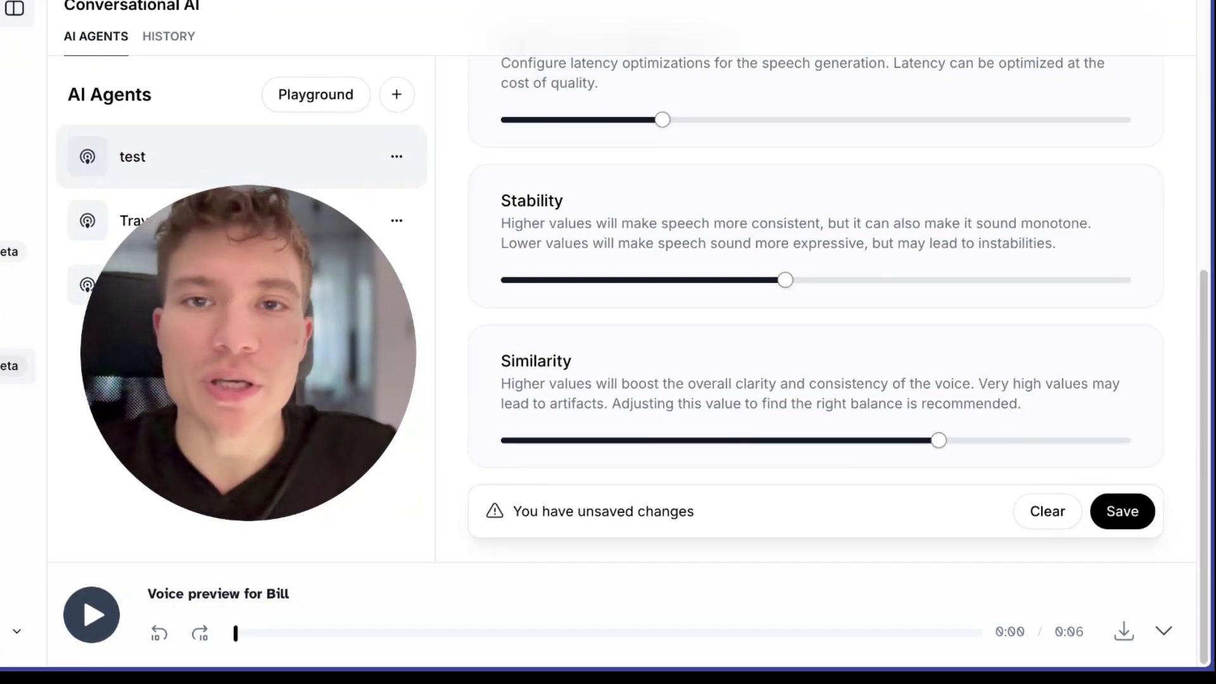
{"action": "mouse_move", "coordinate": [939, 440]}
{"action": "left_mouse_down"}
{"action": "mouse_move", "coordinate": [1001, 440]}
{"action": "mouse_move", "coordinate": [884, 443]}
{"action": "mouse_move", "coordinate": [948, 444]}
{"action": "left_mouse_up"}
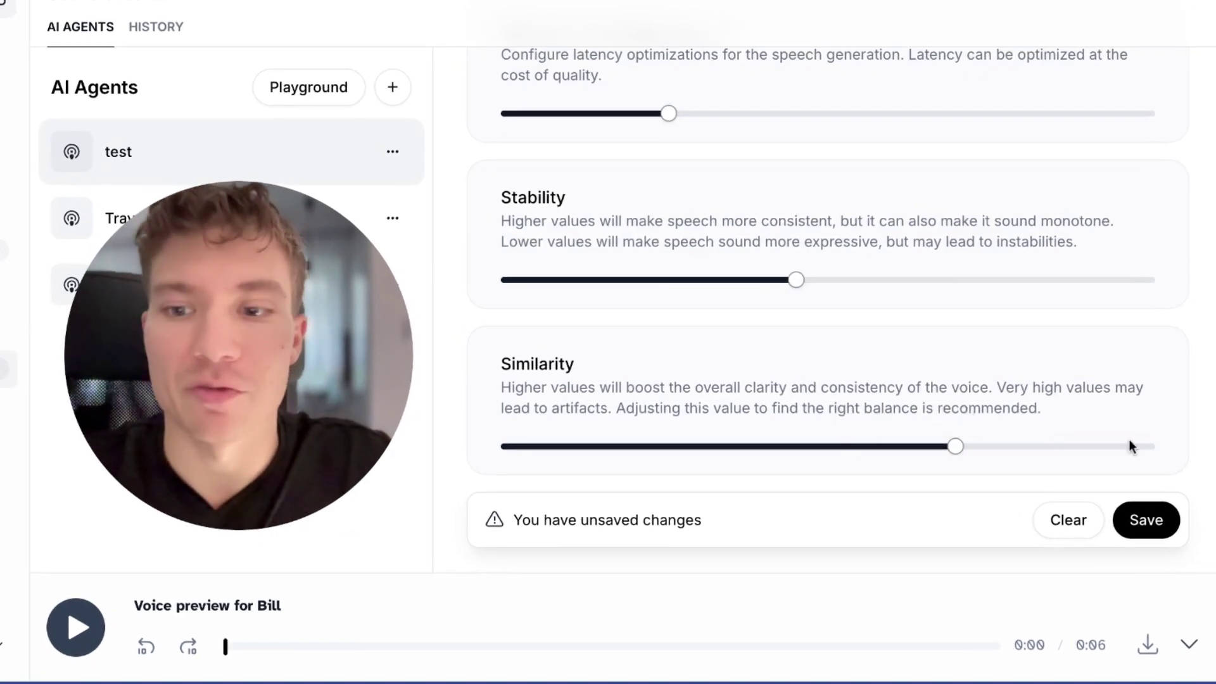
{"action": "left_click", "coordinate": [1154, 525]}
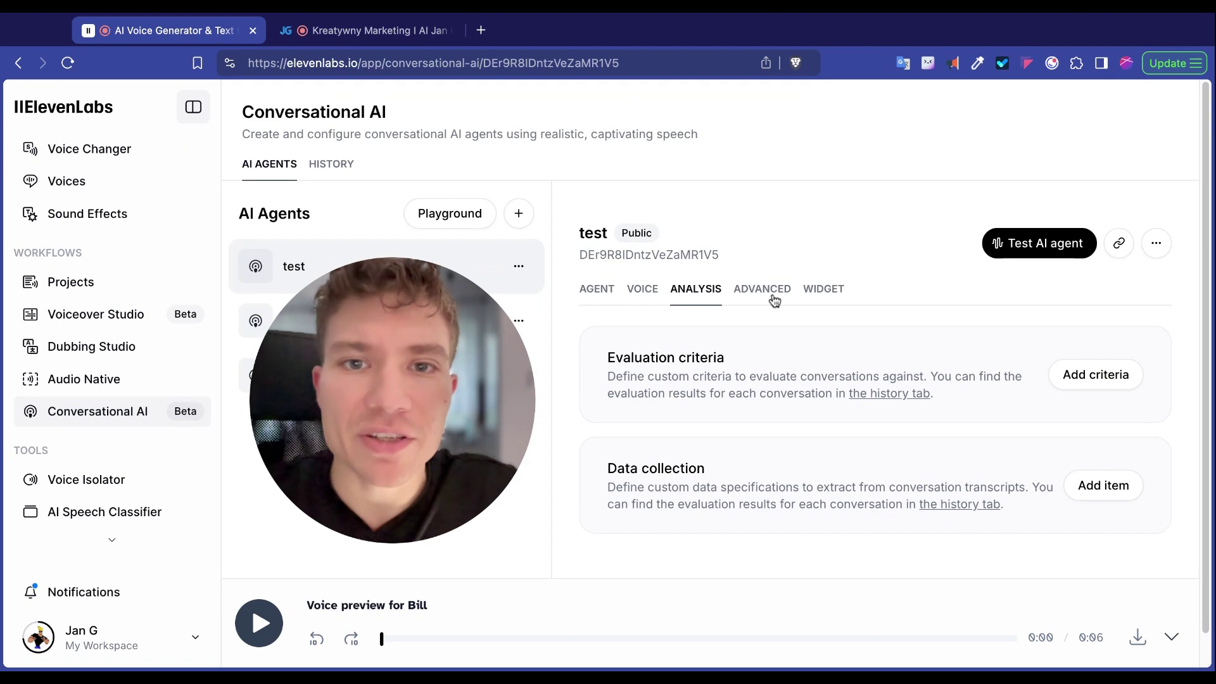
- Look at the agent's advanced and widget settings, and check the live call widget on the Kreatywny Marketing website
{"action": "left_click", "coordinate": [773, 299]}
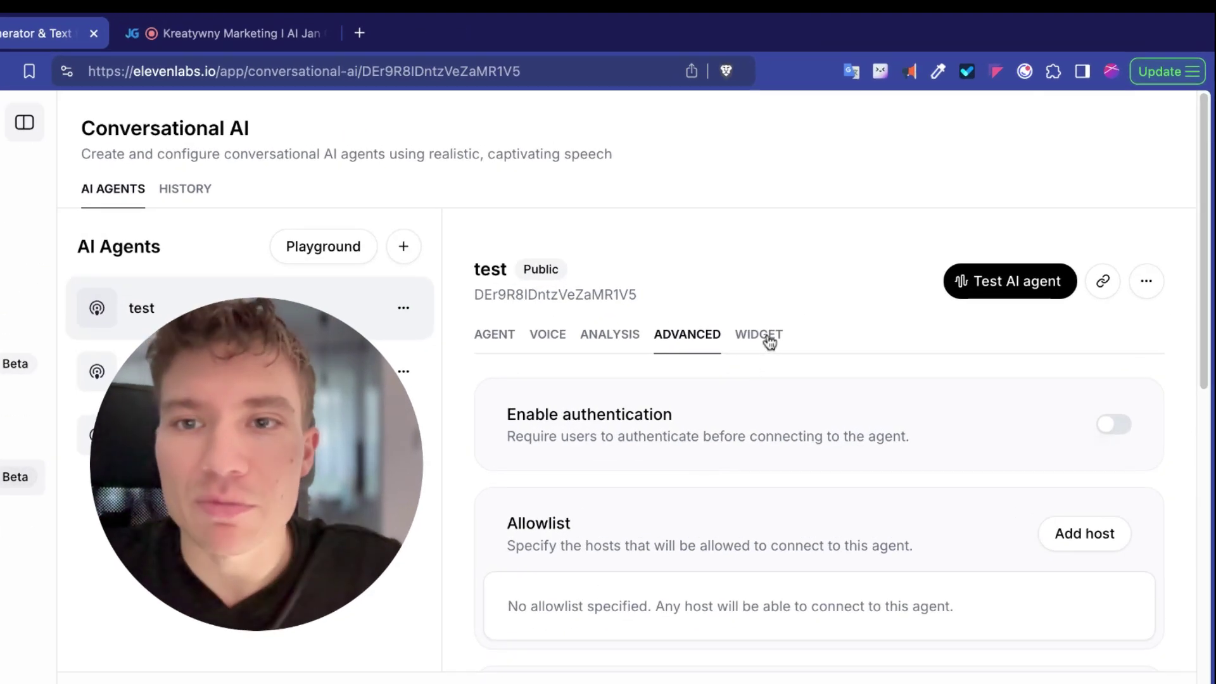
{"action": "left_click", "coordinate": [766, 337]}
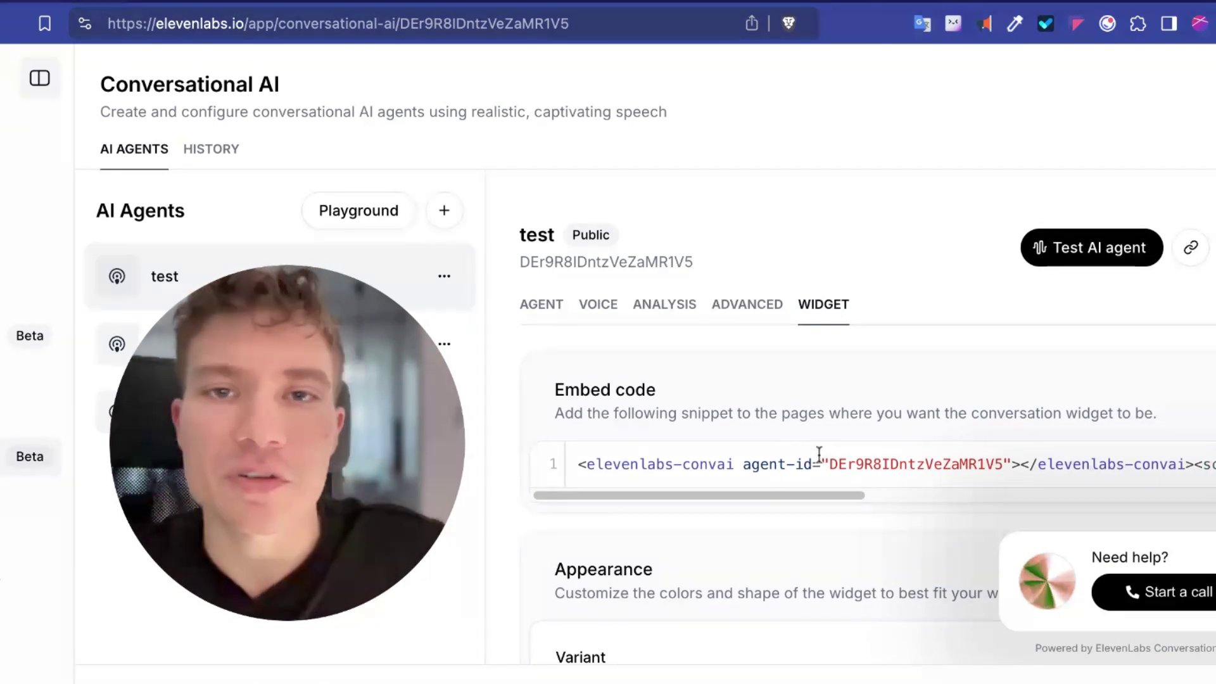
{"action": "left_click", "coordinate": [340, 13]}
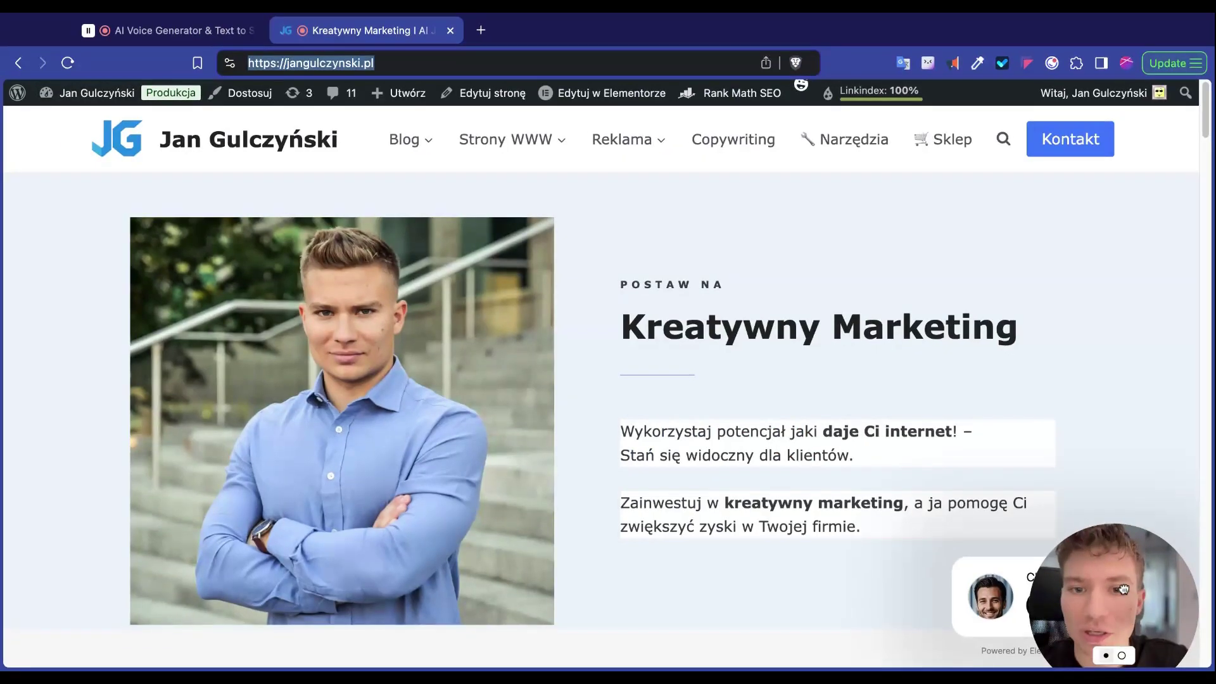
{"action": "left_click_drag", "start_coordinate": [1122, 589], "coordinate": [965, 324]}
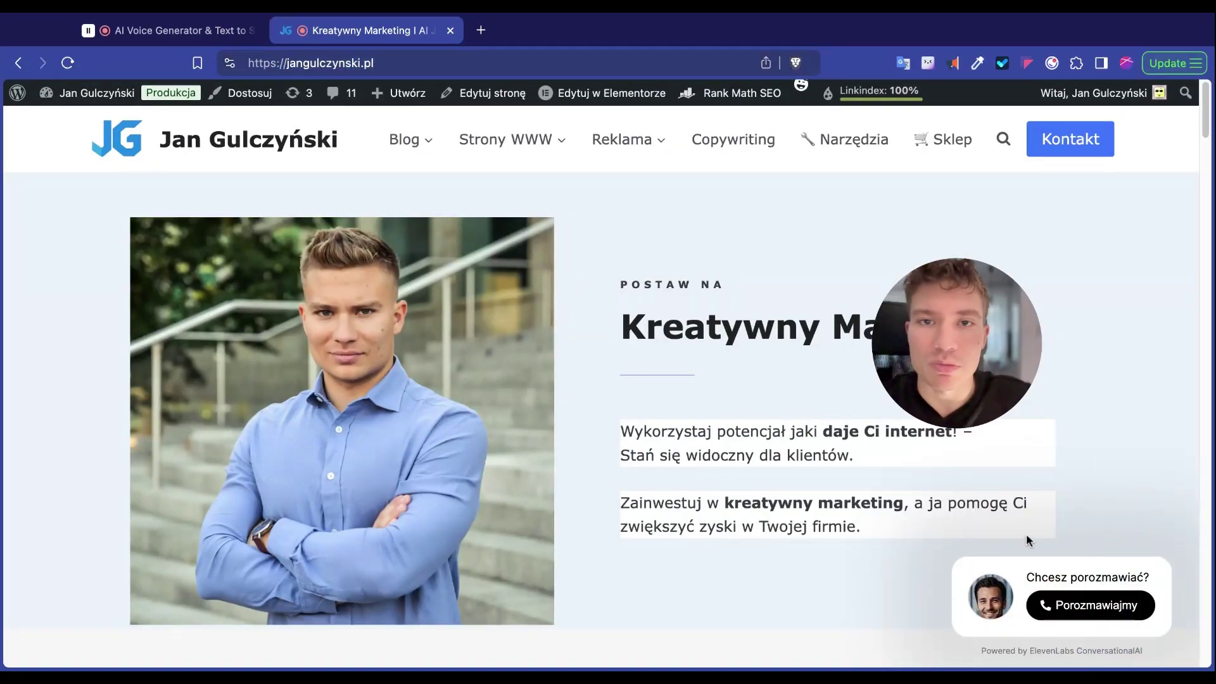
- Return to ElevenLabs and examine the widget's embed code, appearance, avatar and text contents settings
{"action": "key", "text": "ctrl+shift+Tab"}
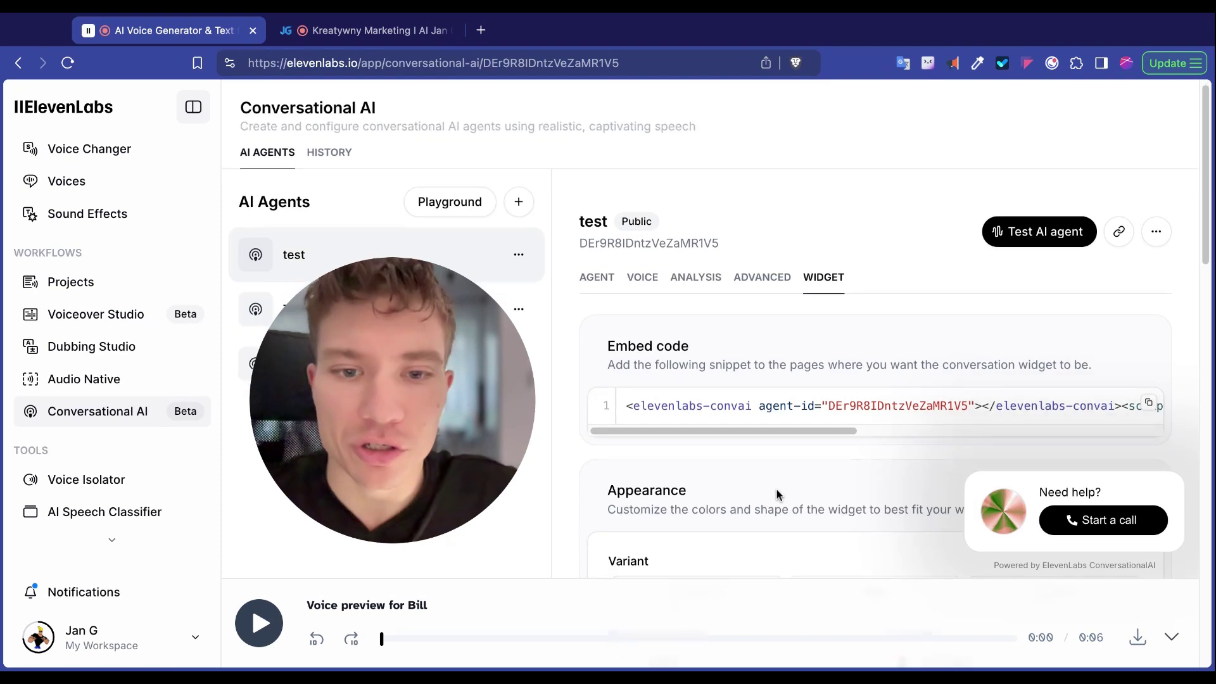
{"action": "scroll", "coordinate": [778, 494], "scroll_direction": "down", "scroll_amount": 5}
{"action": "scroll", "coordinate": [782, 455], "scroll_direction": "down", "scroll_amount": 2}
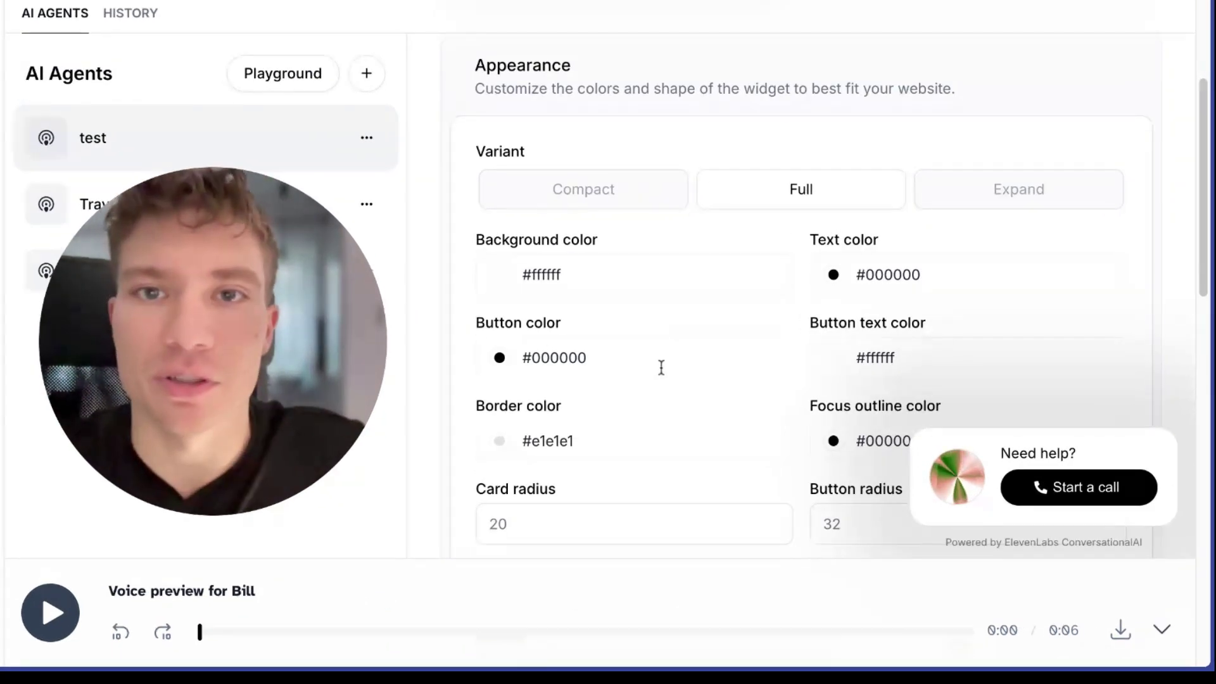
{"action": "scroll", "coordinate": [661, 367], "scroll_direction": "down", "scroll_amount": 2}
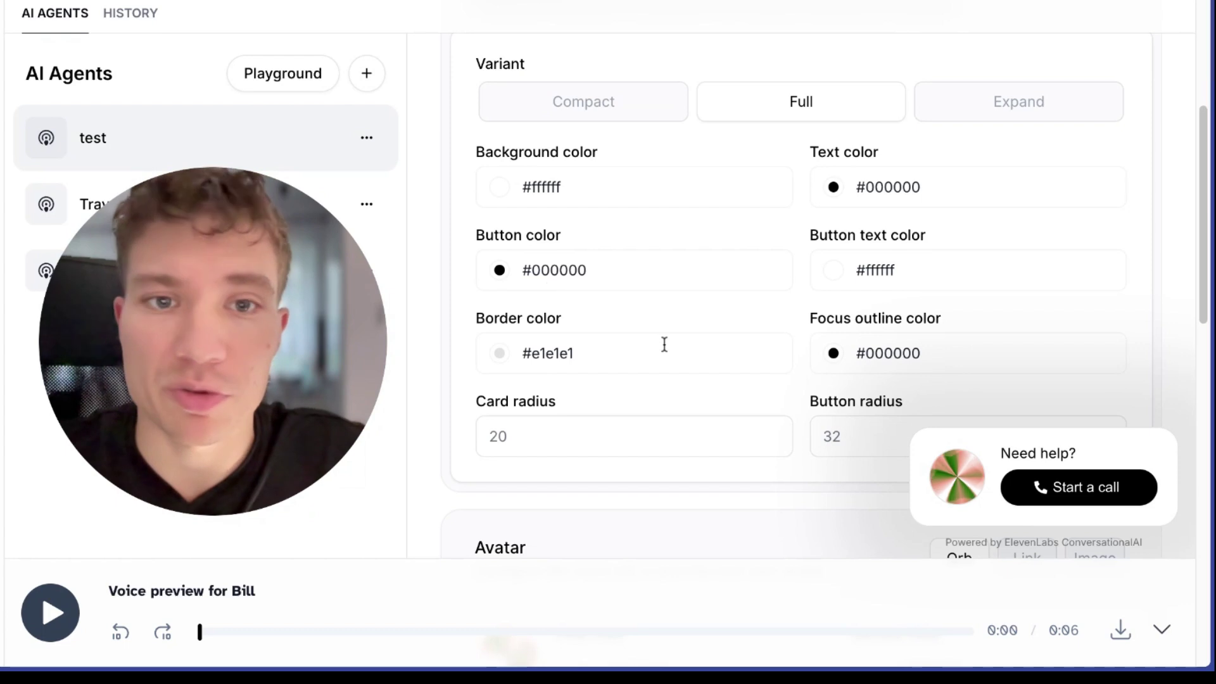
{"action": "scroll", "coordinate": [665, 344], "scroll_direction": "down", "scroll_amount": 4}
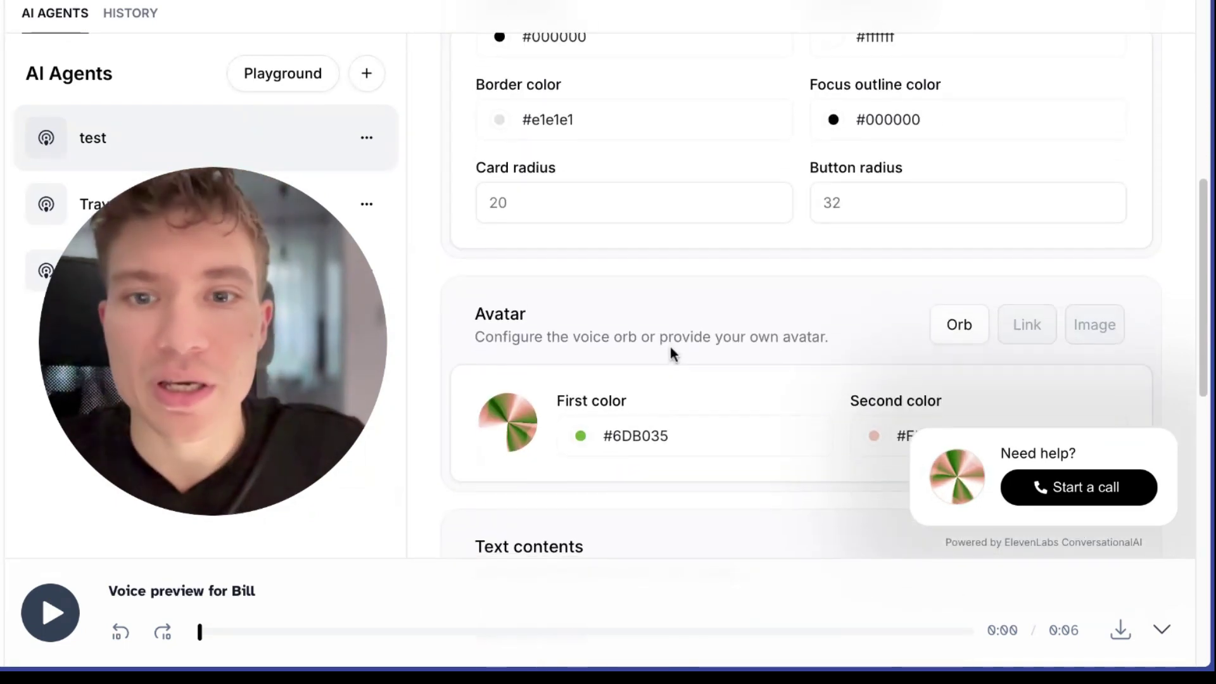
{"action": "scroll", "coordinate": [671, 352], "scroll_direction": "down", "scroll_amount": 4}
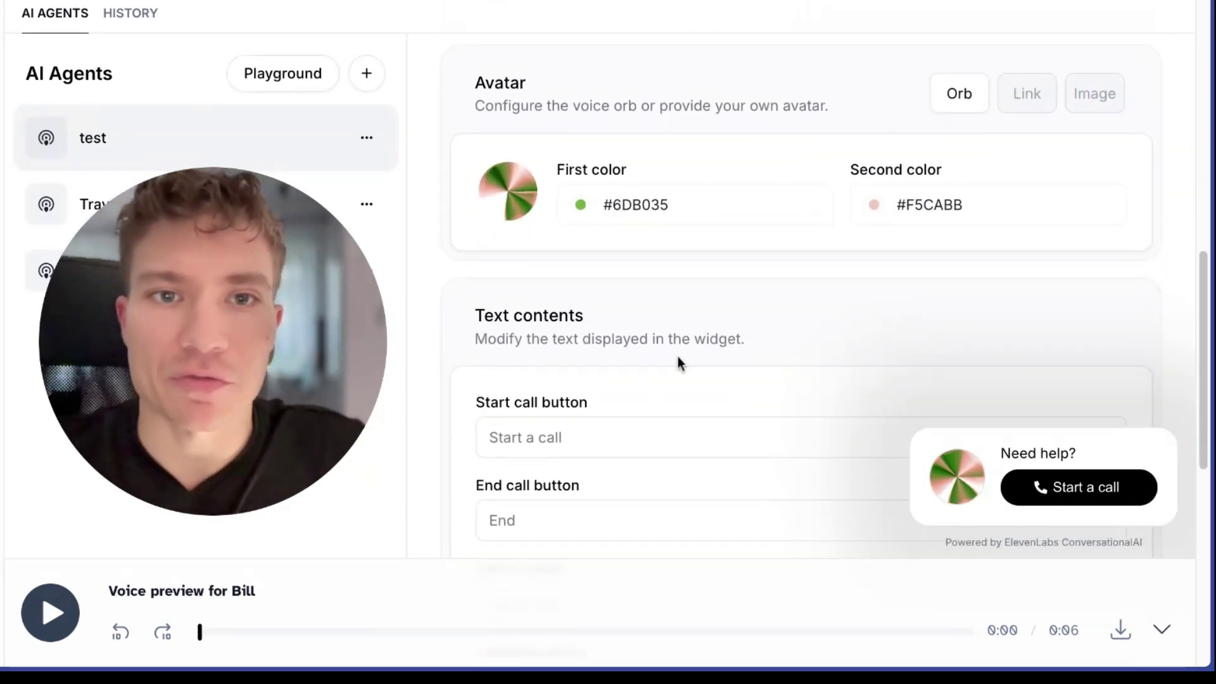
{"action": "scroll", "coordinate": [635, 352], "scroll_direction": "down", "scroll_amount": 4}
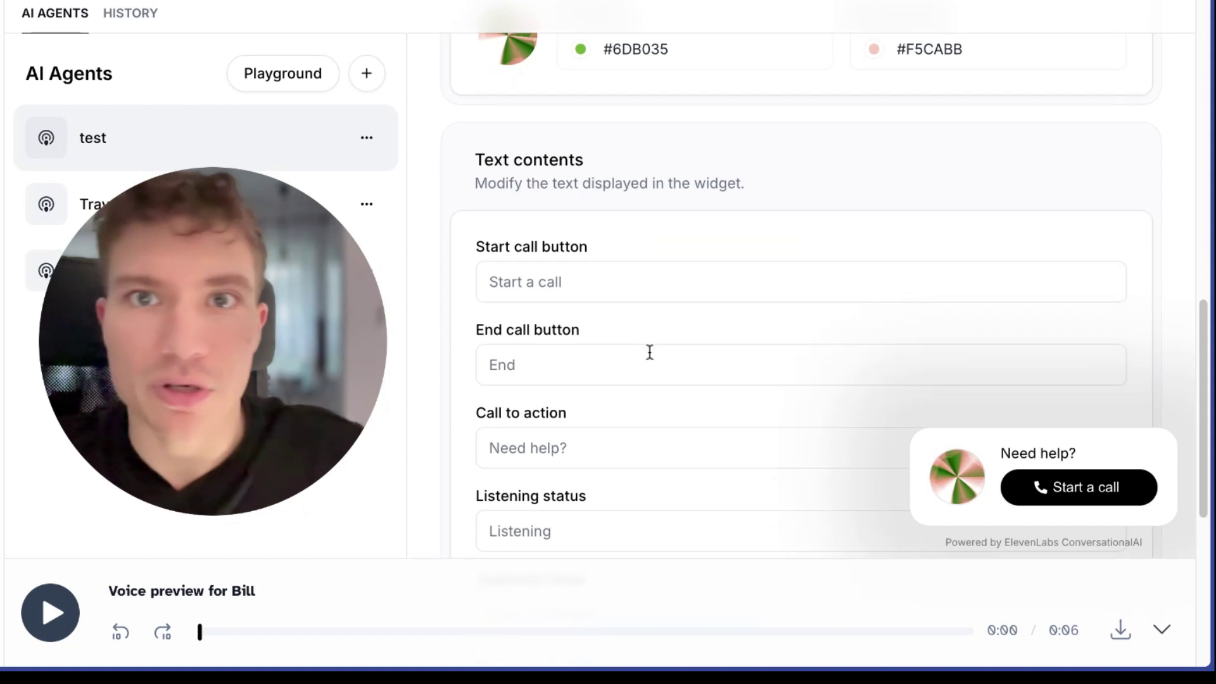
{"action": "scroll", "coordinate": [656, 347], "scroll_direction": "down", "scroll_amount": 4}
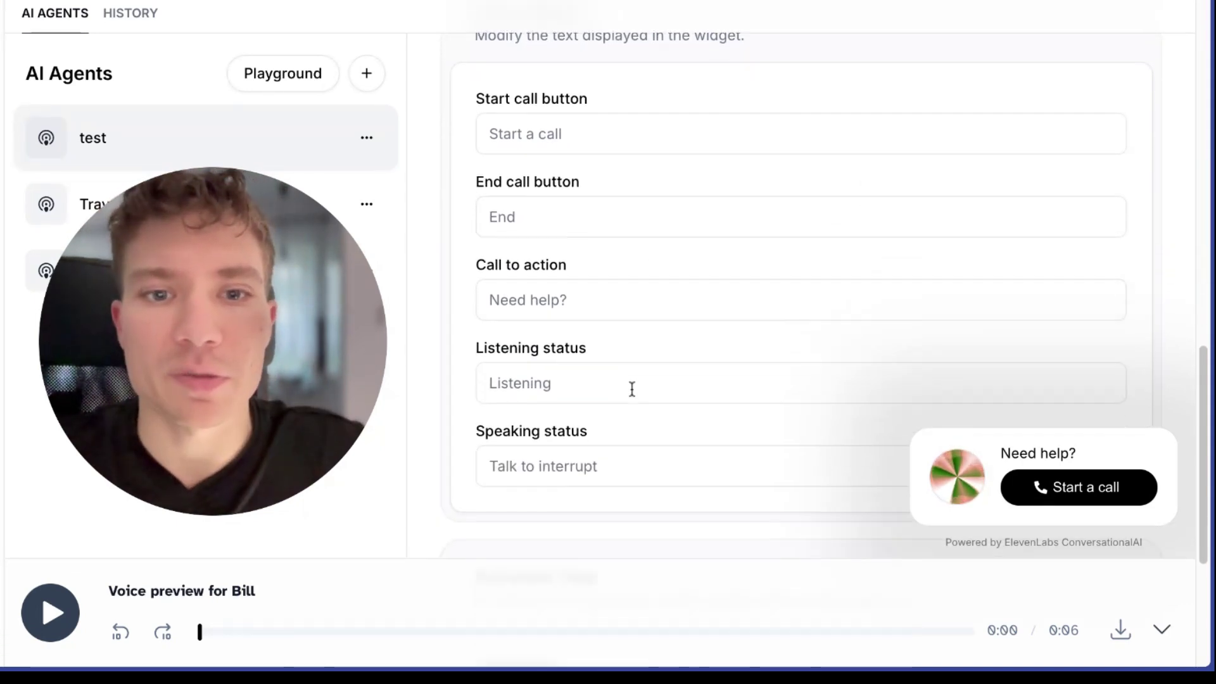
{"action": "scroll", "coordinate": [637, 379], "scroll_direction": "down", "scroll_amount": 3}
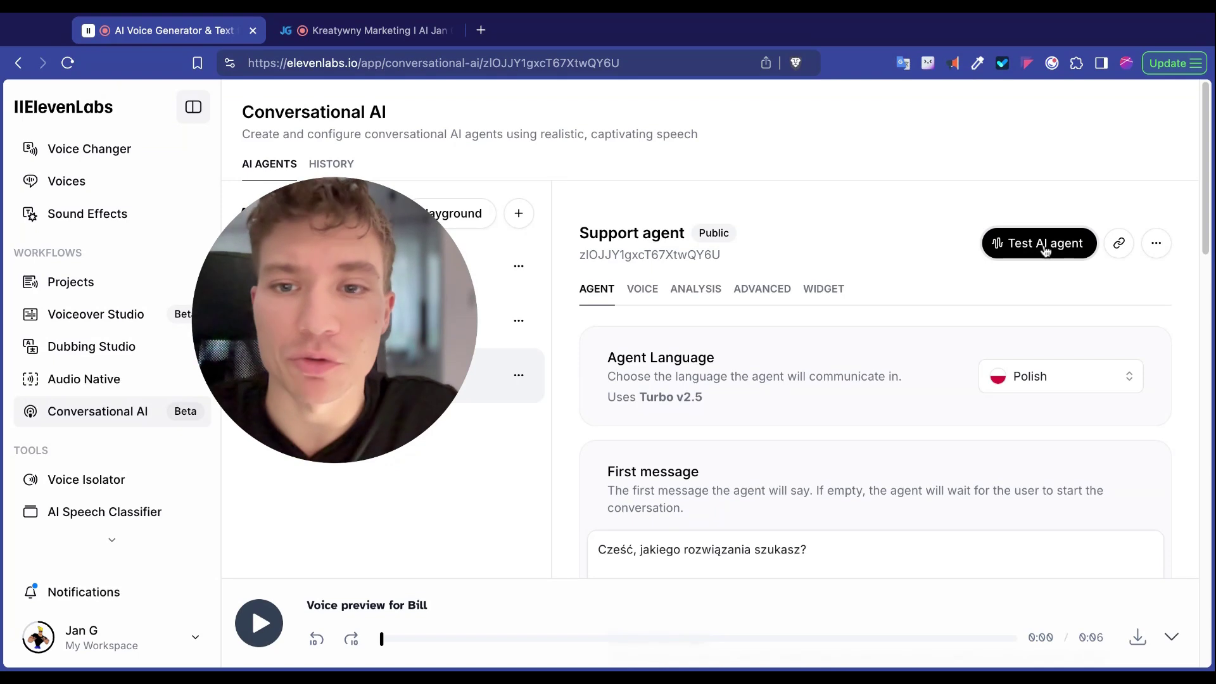
- Open the test page for the Support agent and start a voice call with it
{"action": "left_click", "coordinate": [1021, 245]}
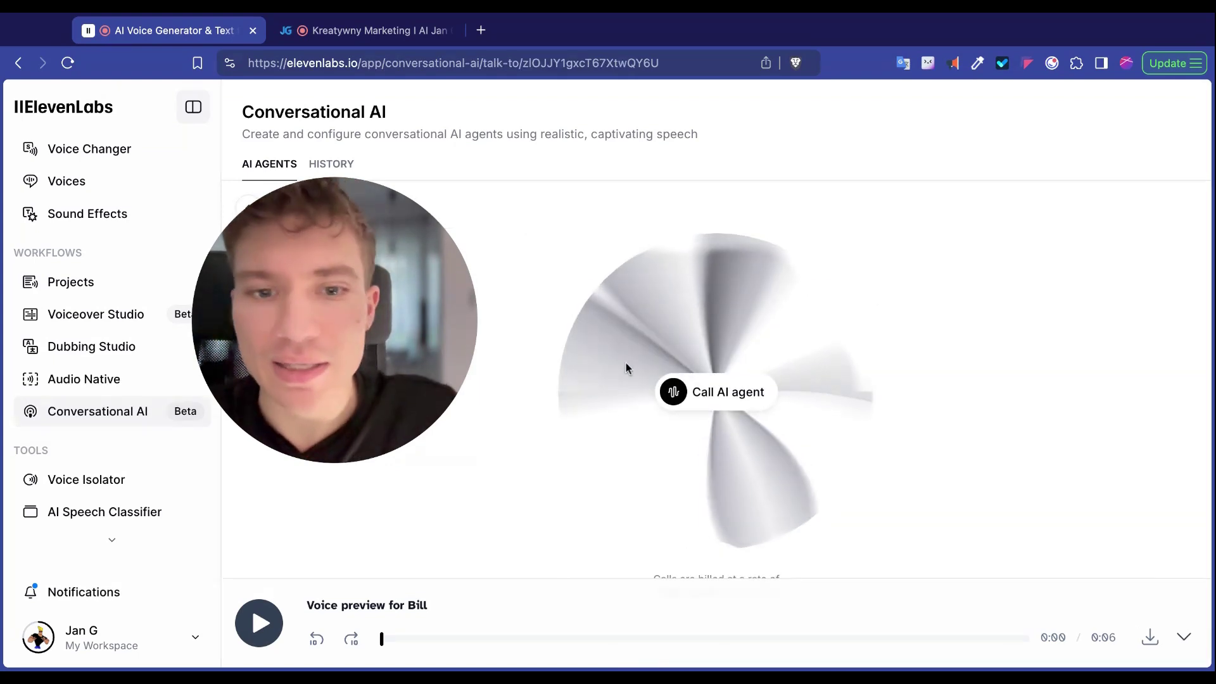
{"action": "left_click", "coordinate": [717, 407]}
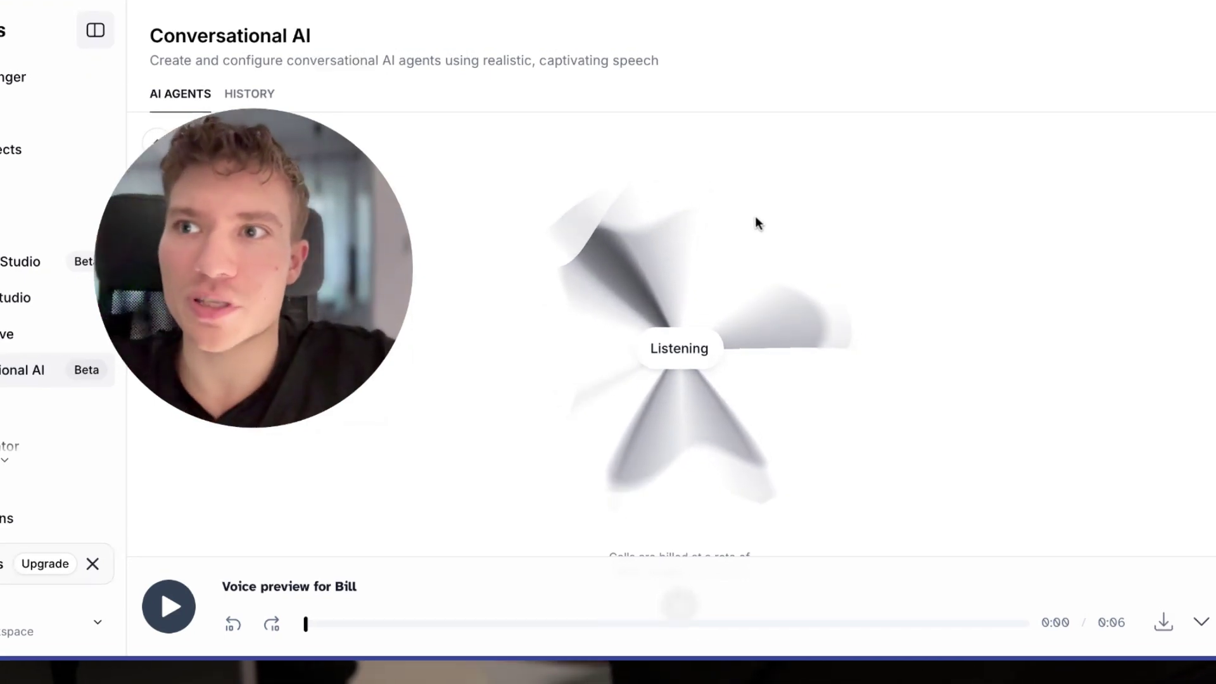
{"action": "mouse_move", "coordinate": [168, 384]}
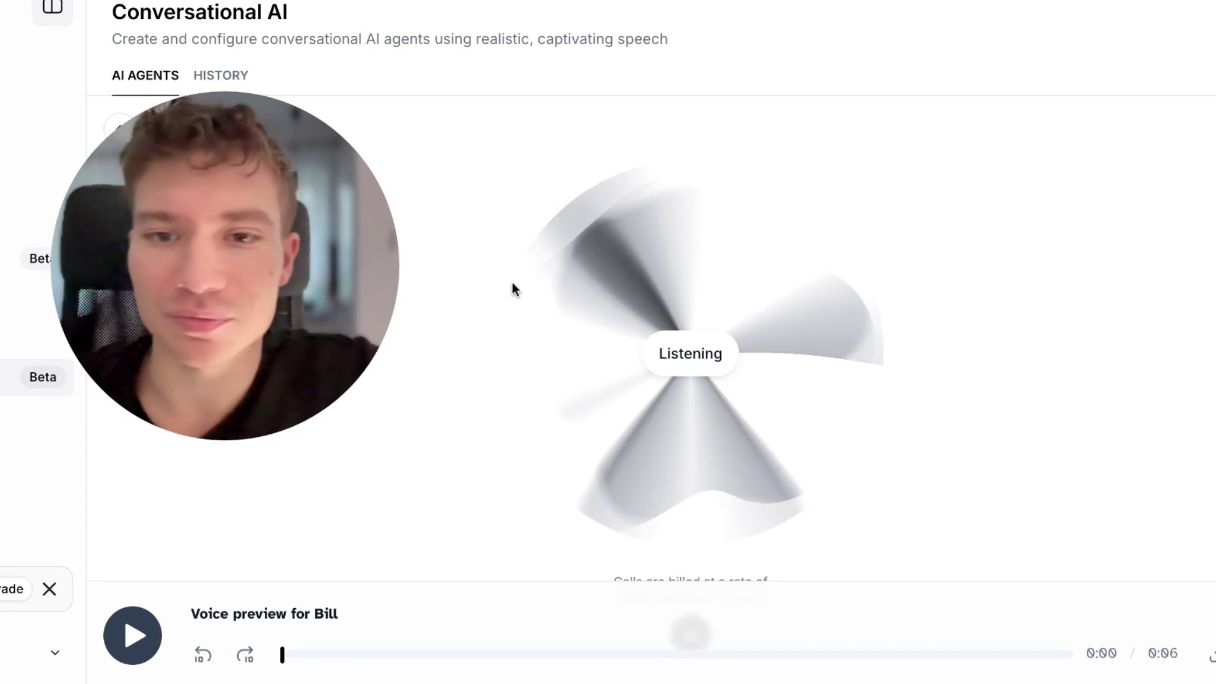